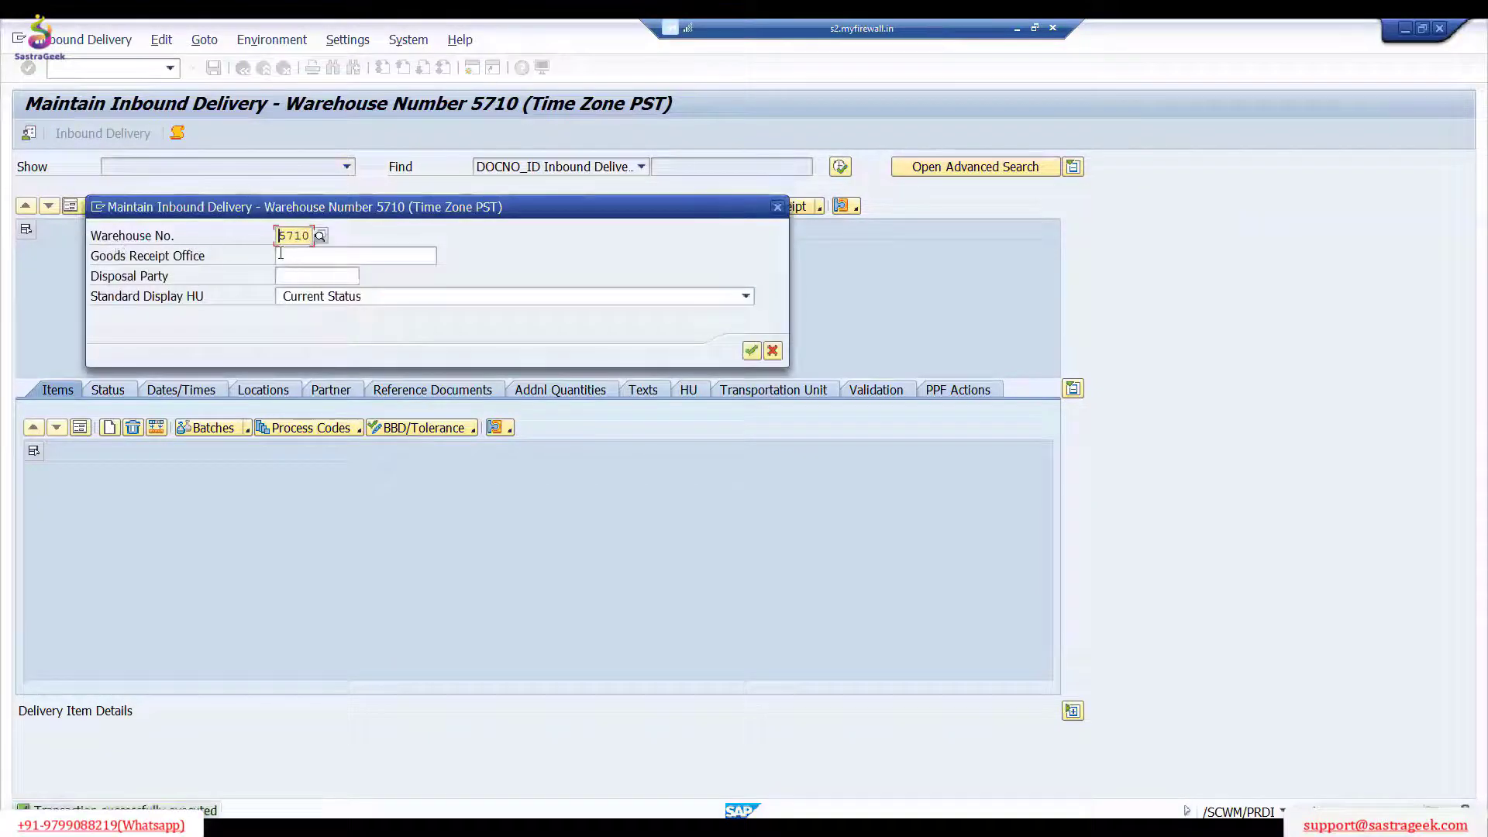
Step: Set the default disposal party to BP5710 for warehouse 5710 and search inbound deliveries without specific criteria
click(324, 277)
click(365, 275)
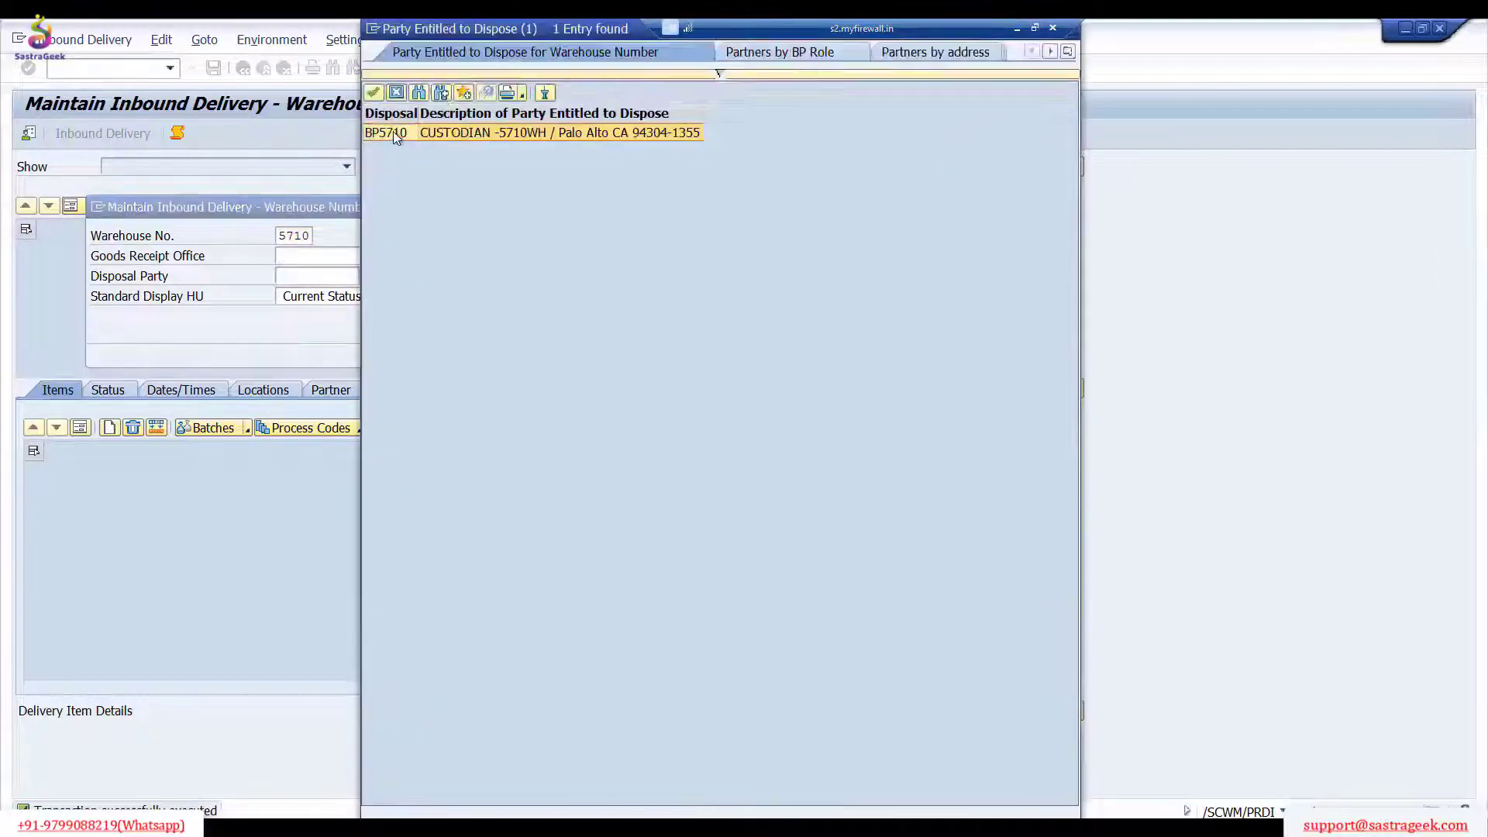
double_click(393, 132)
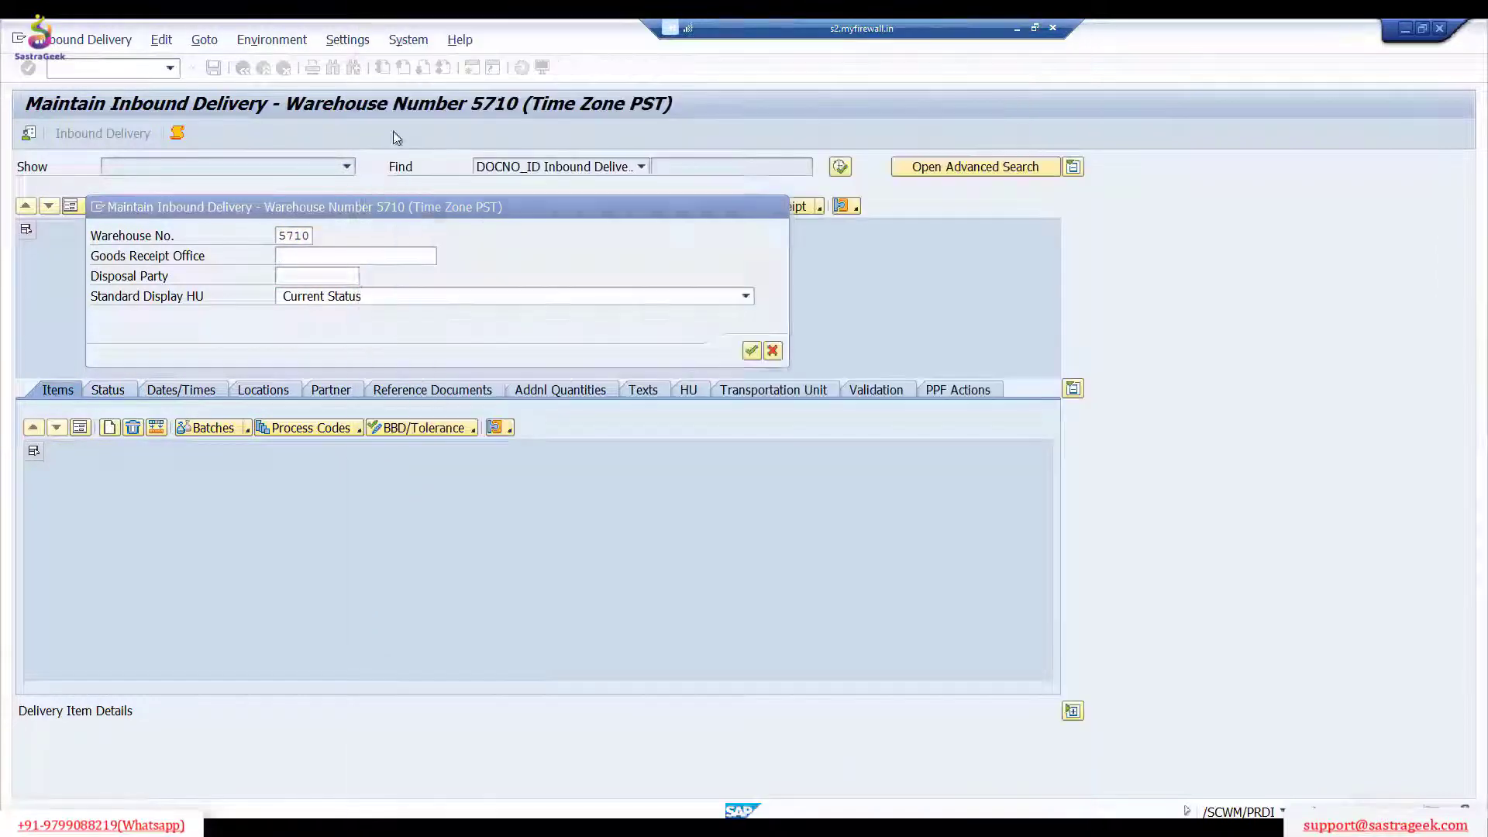
key(Return)
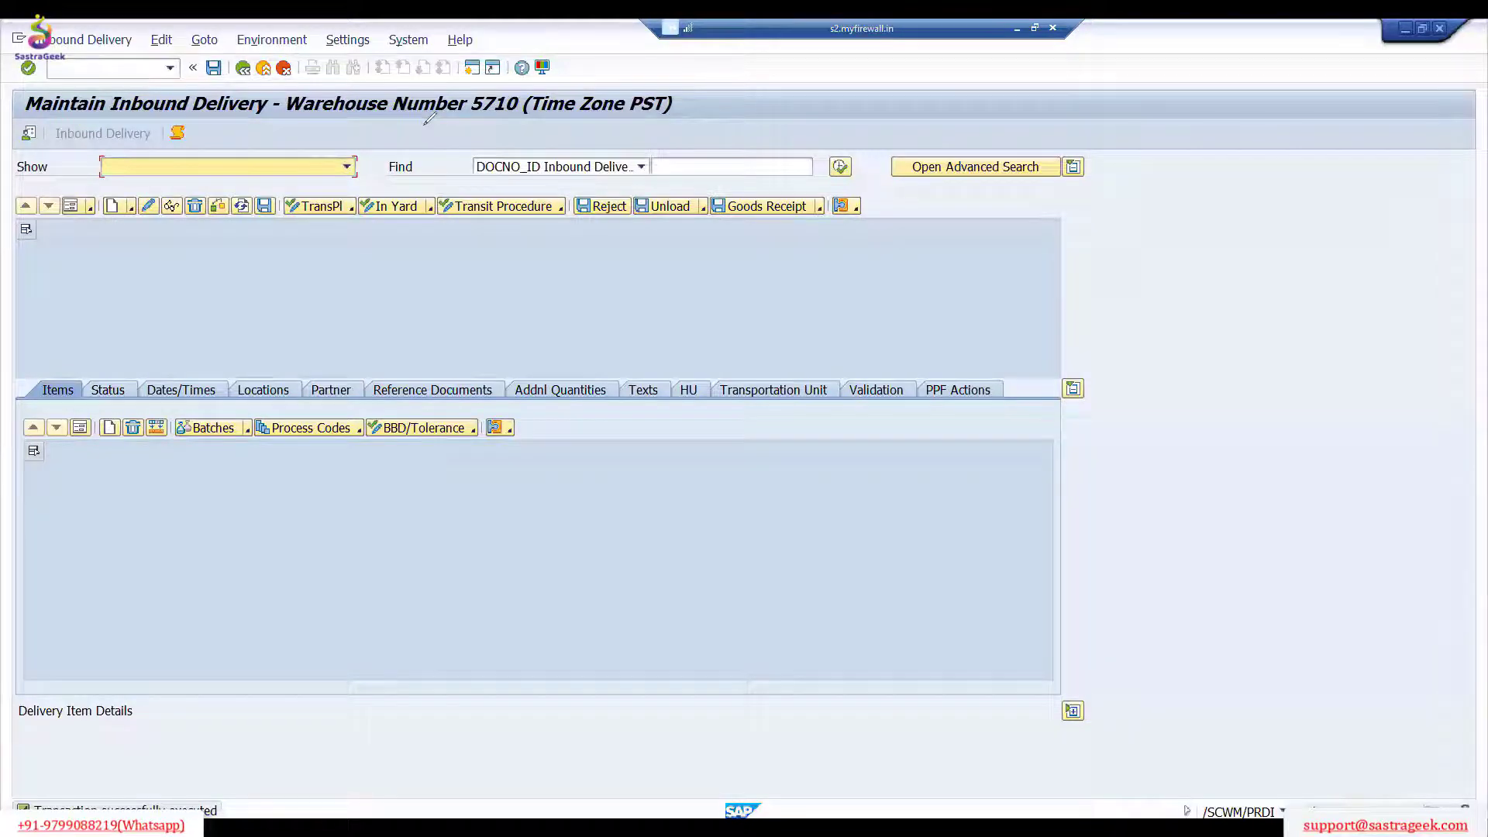
click(607, 279)
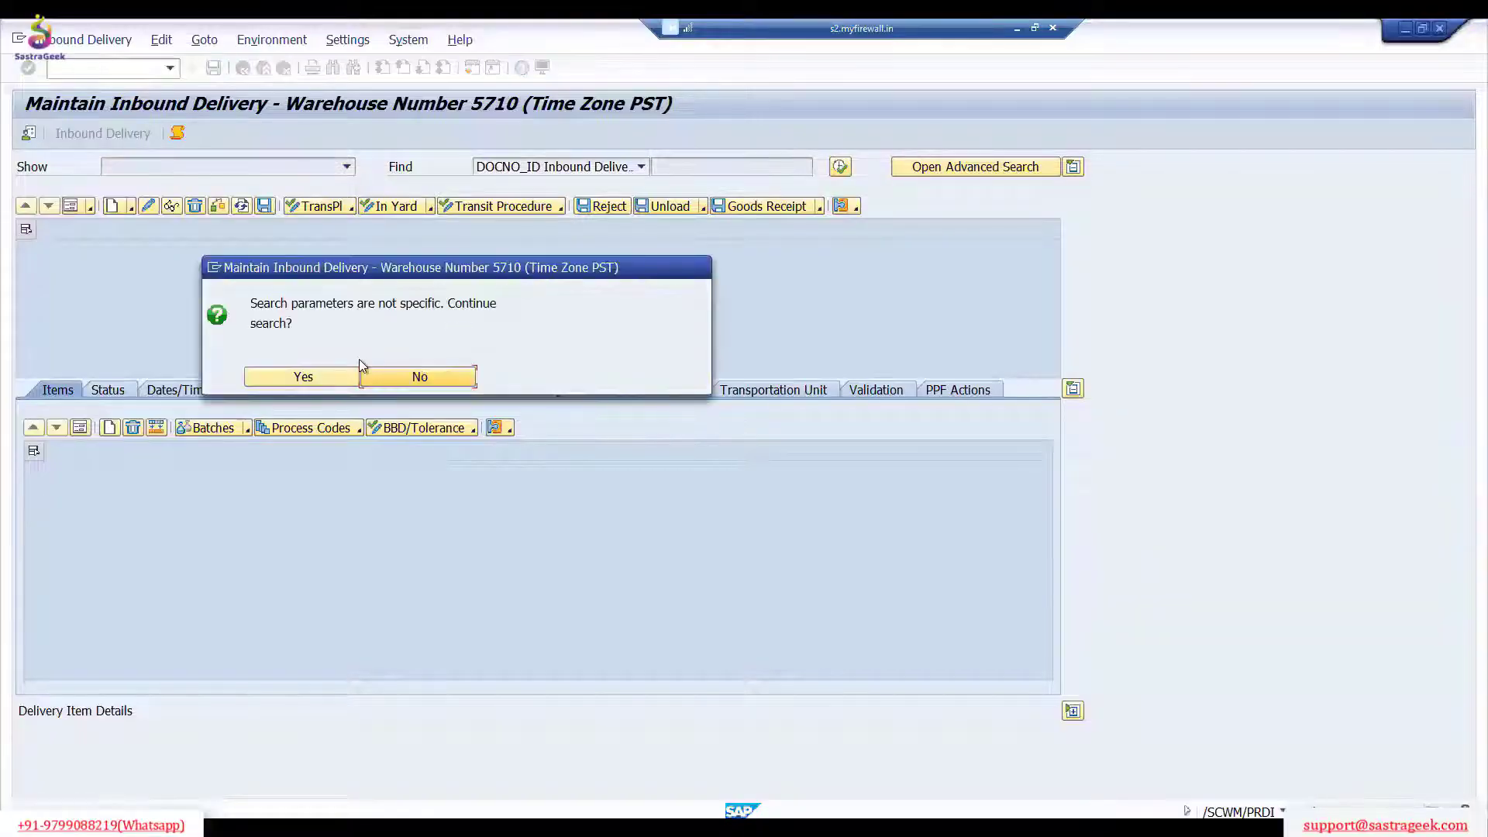
key(Return)
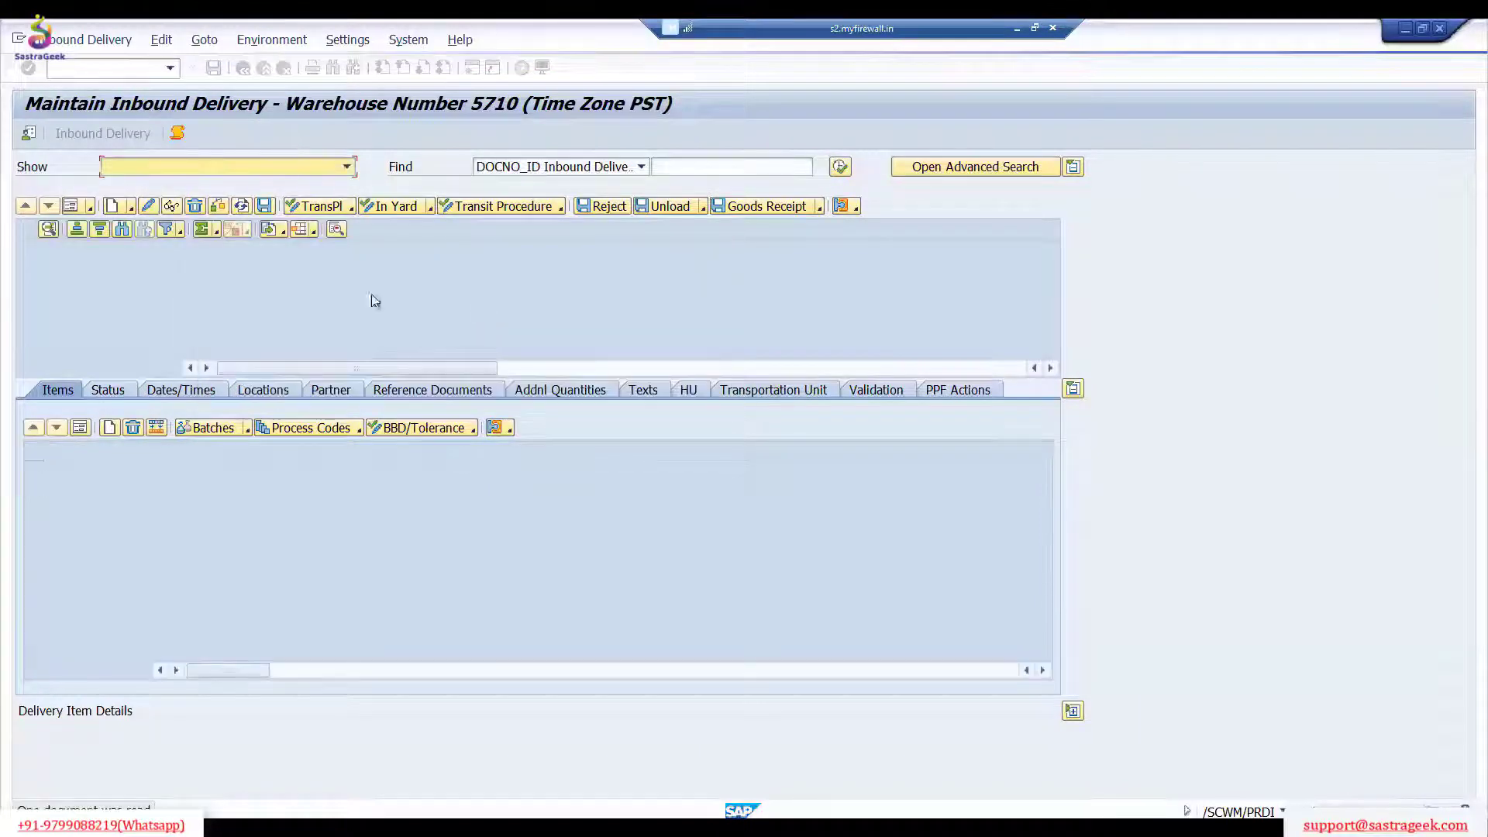
Step: Inspect the found delivery's header and its item 10 in form view, returning each to the list view
click(71, 205)
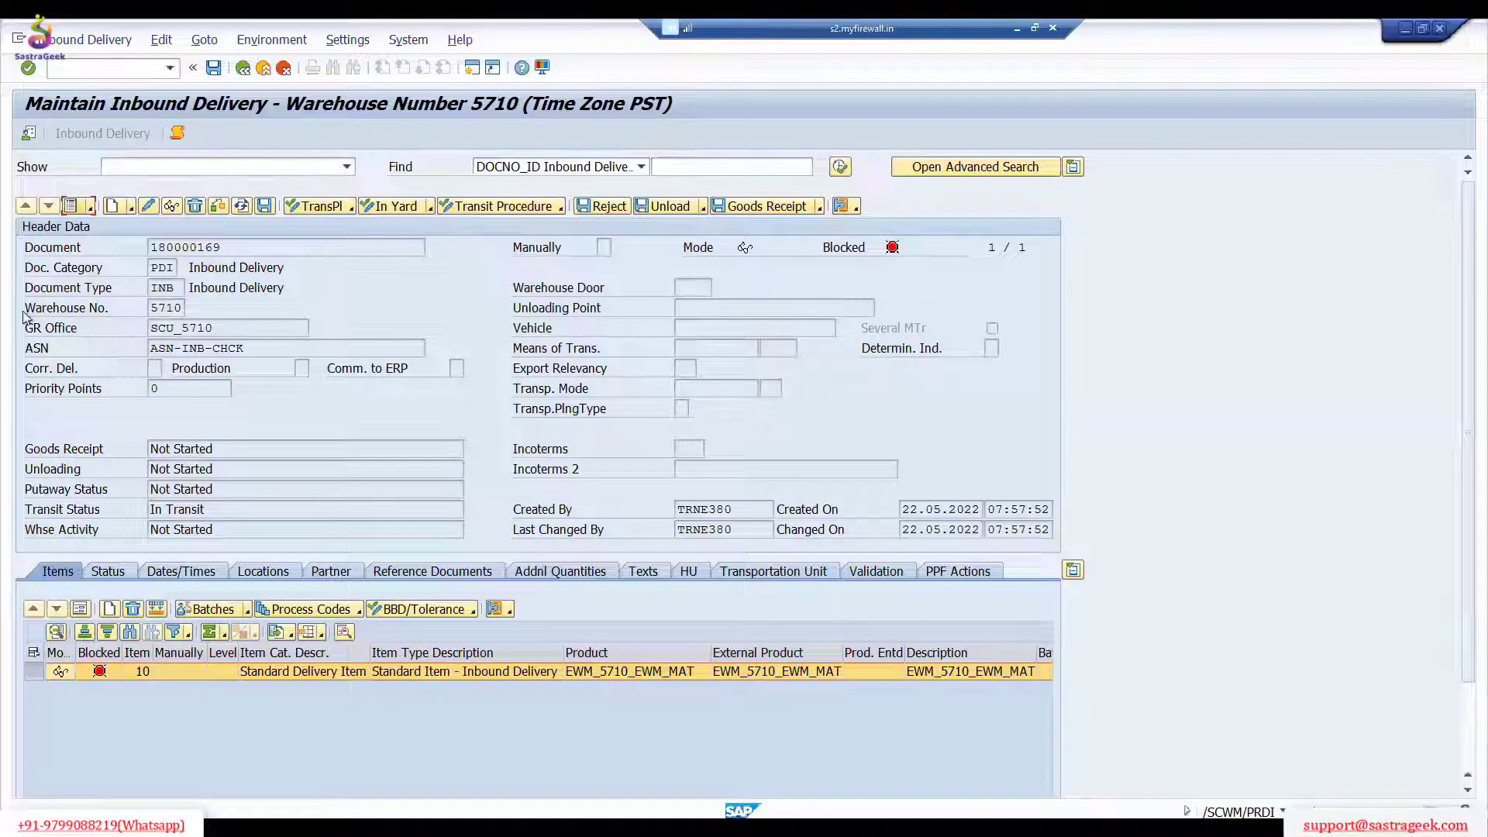
click(73, 205)
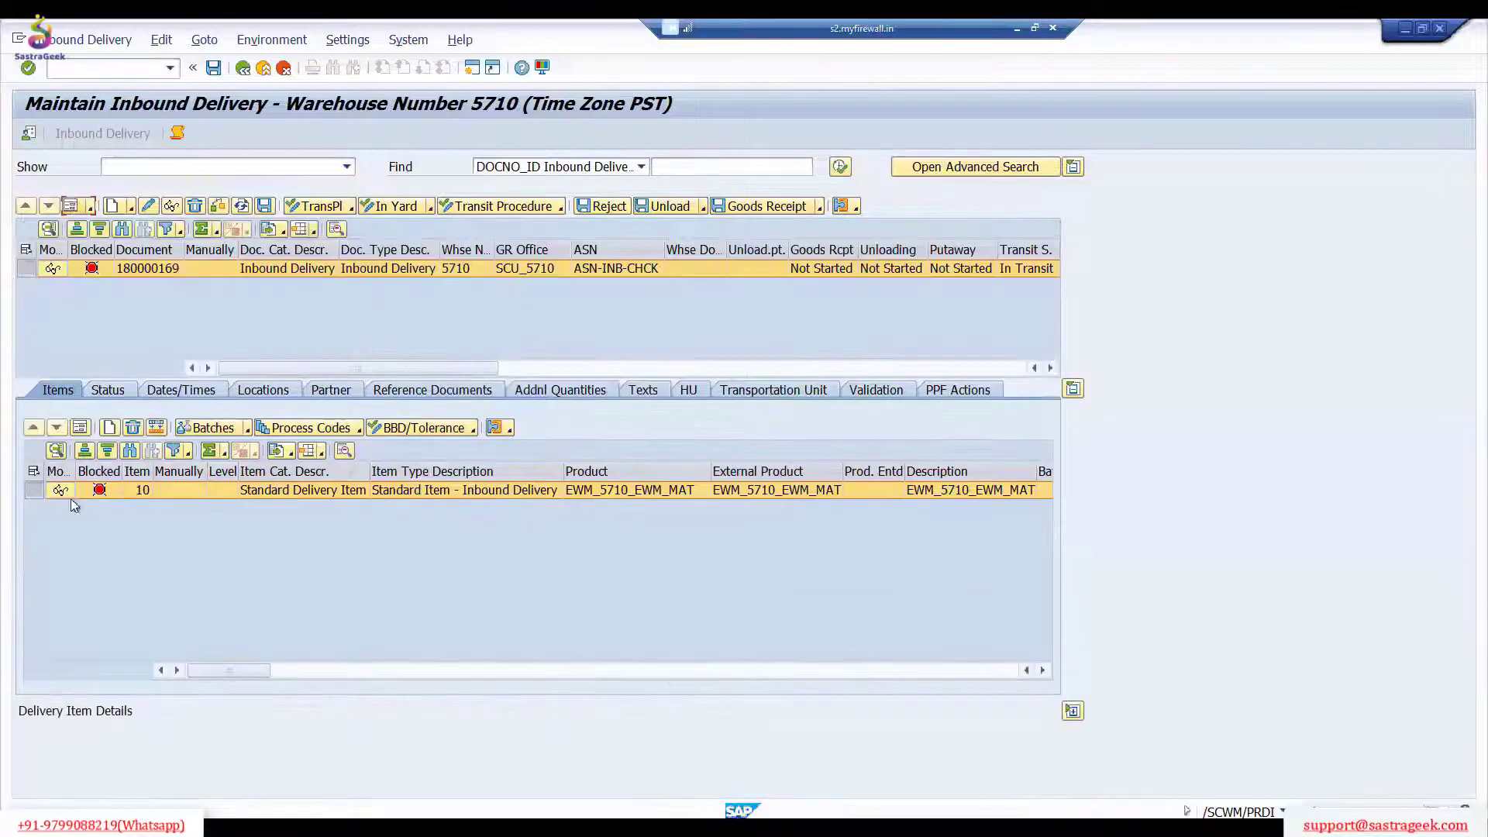
click(80, 427)
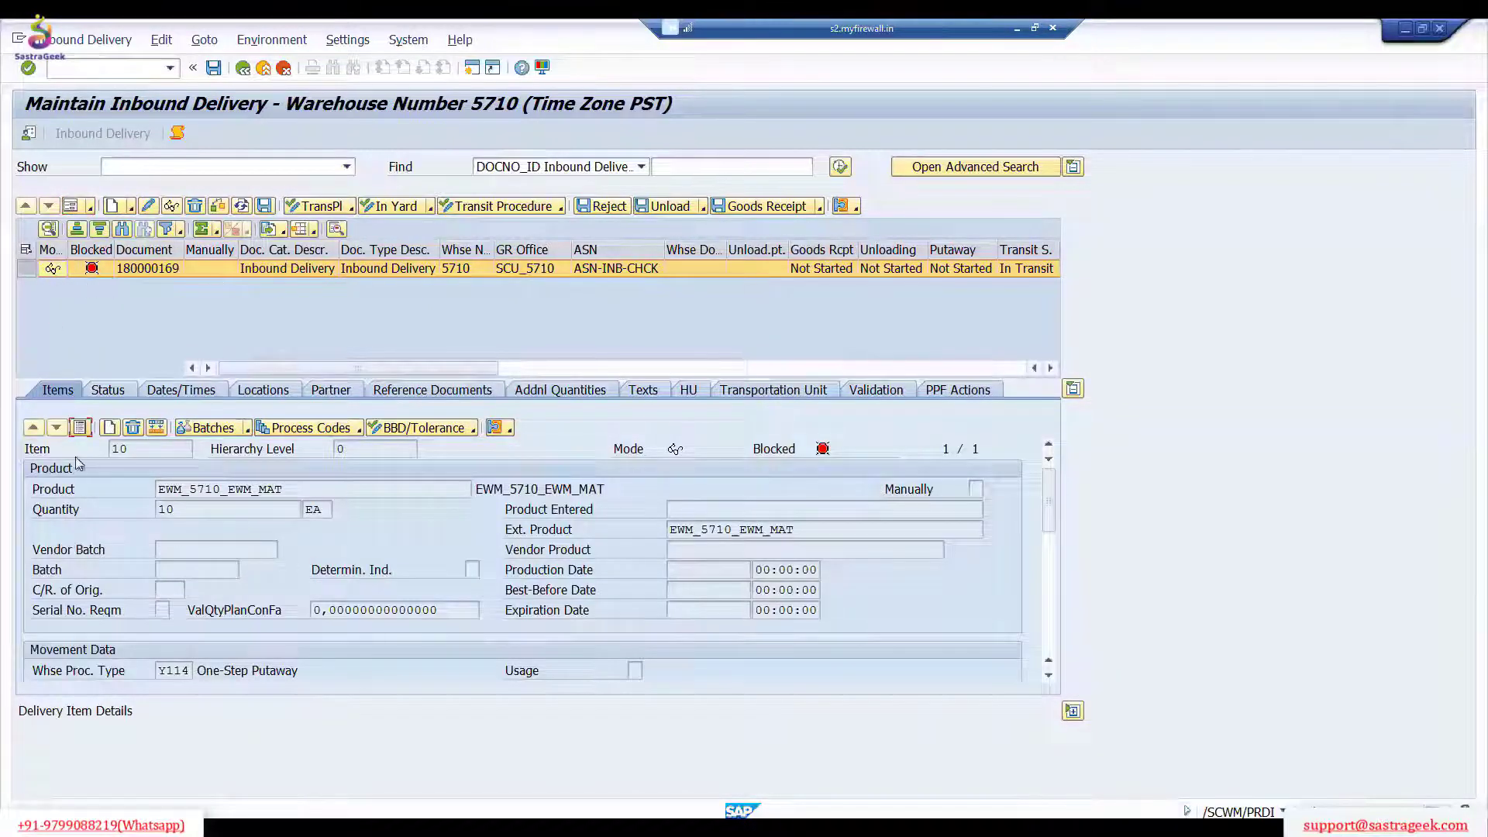
click(80, 427)
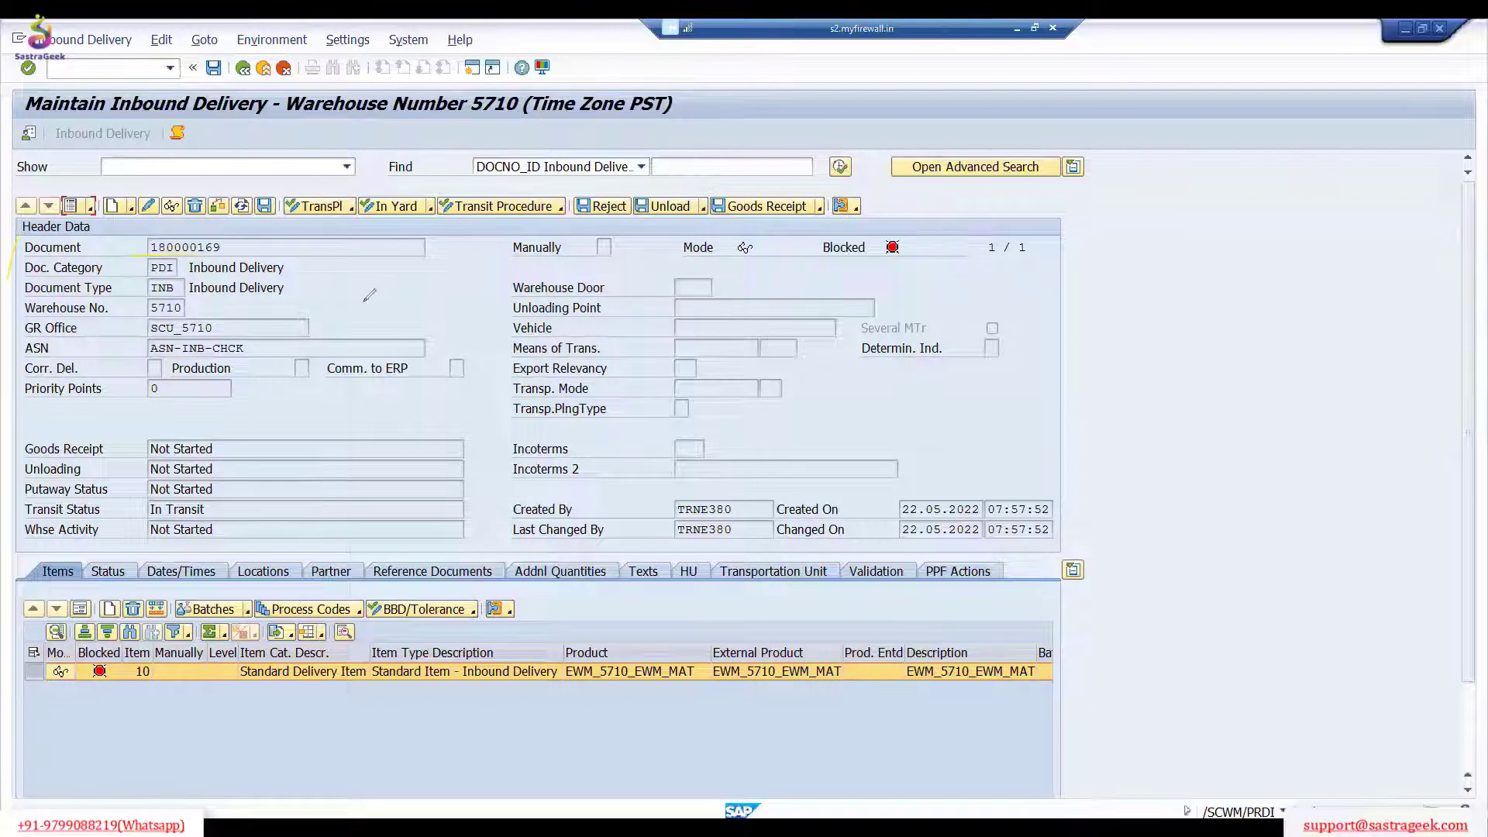
Step: Examine the delivery header's document data, processing statuses, door and transport fields, and the Reject, Unload and Goods Receipt actions
drag(299, 248, 310, 296)
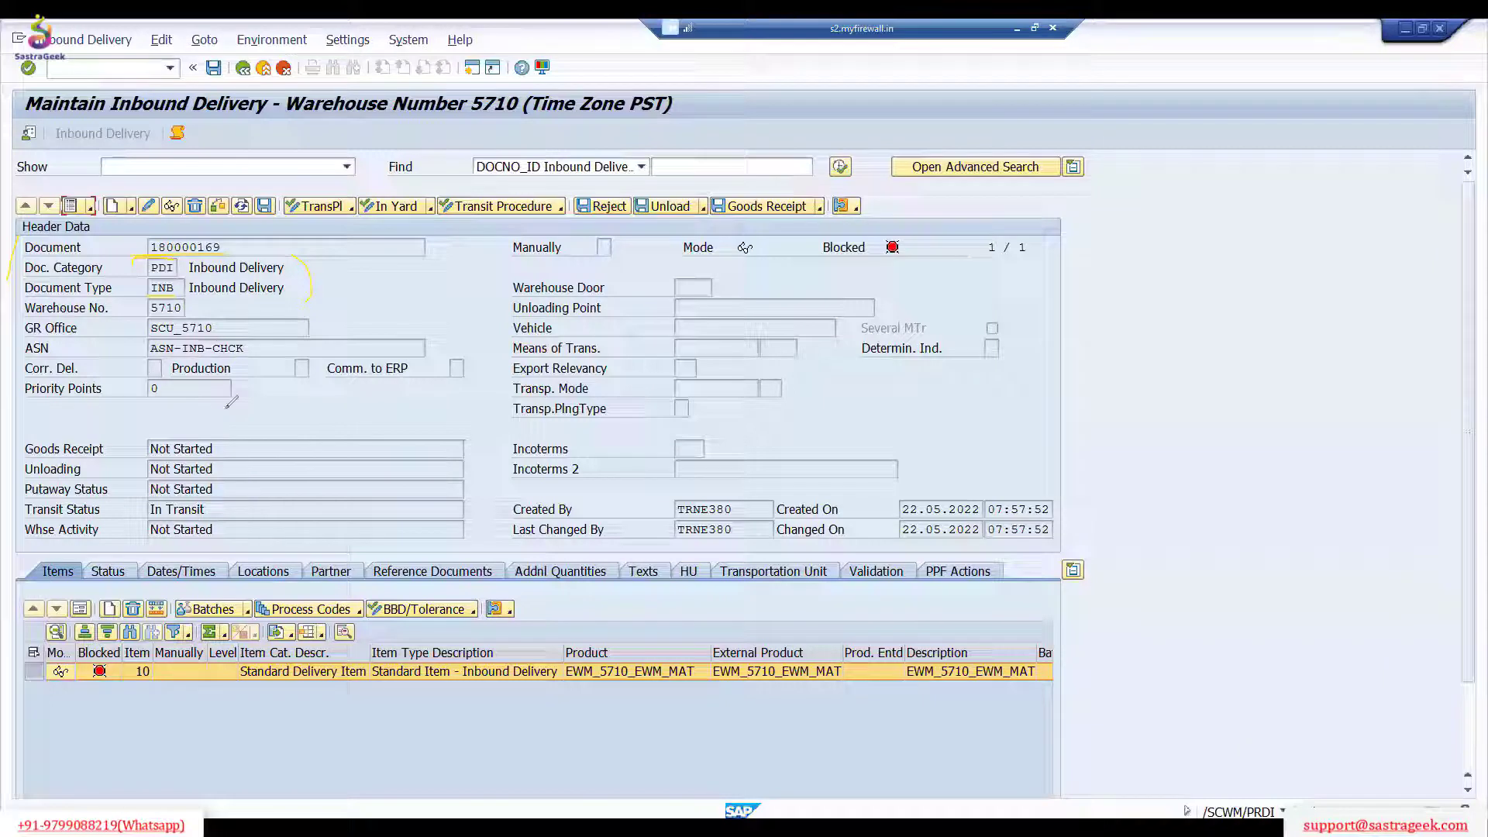
mouse_move(300, 419)
mouse_down()
mouse_move(319, 468)
mouse_move(304, 564)
mouse_up()
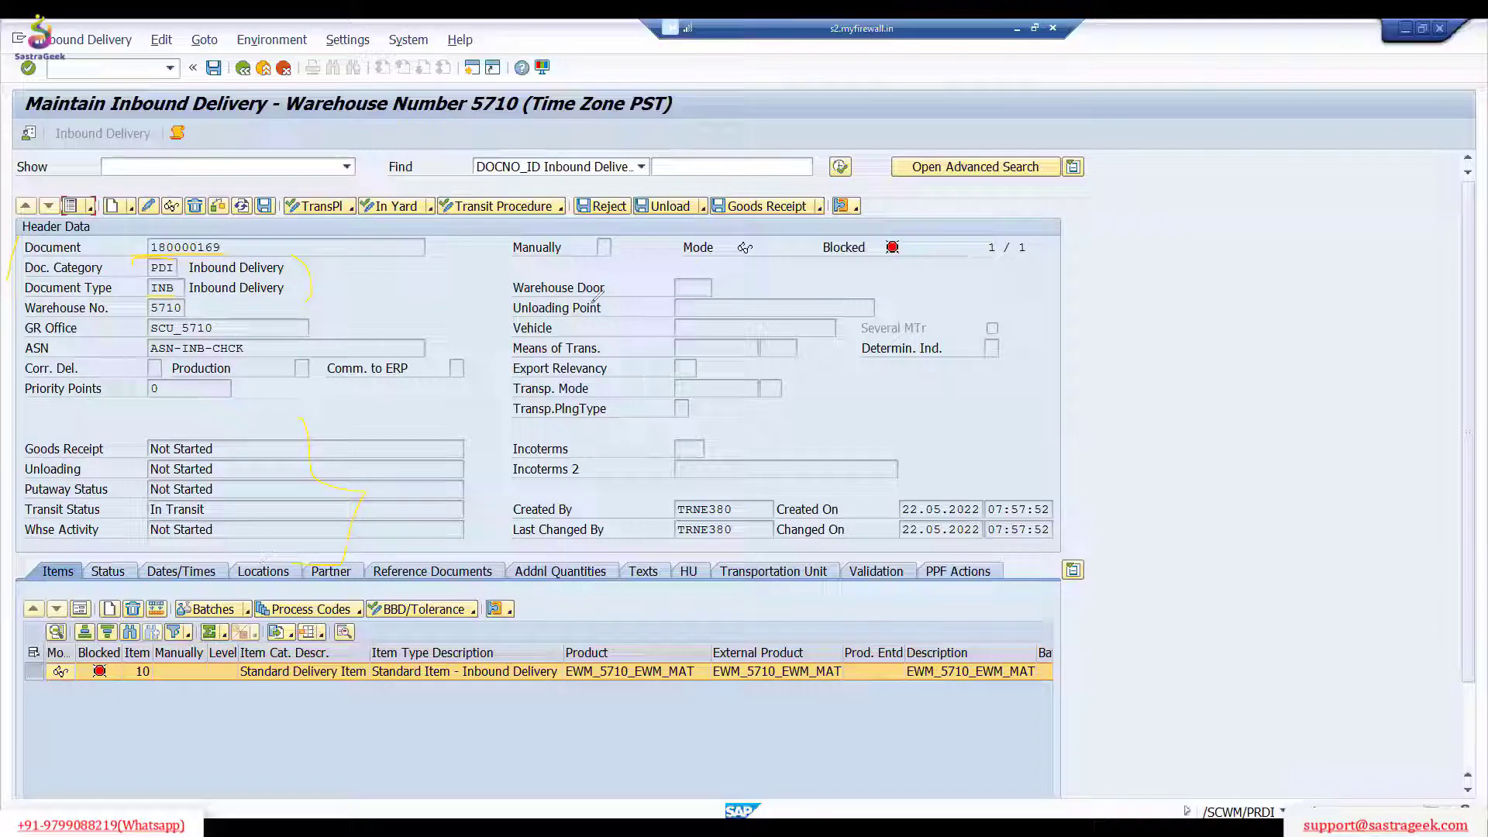
drag(498, 322, 510, 284)
drag(513, 397, 508, 489)
drag(510, 358, 497, 400)
mouse_move(605, 185)
mouse_down()
mouse_move(551, 239)
mouse_move(593, 161)
mouse_move(604, 167)
mouse_up()
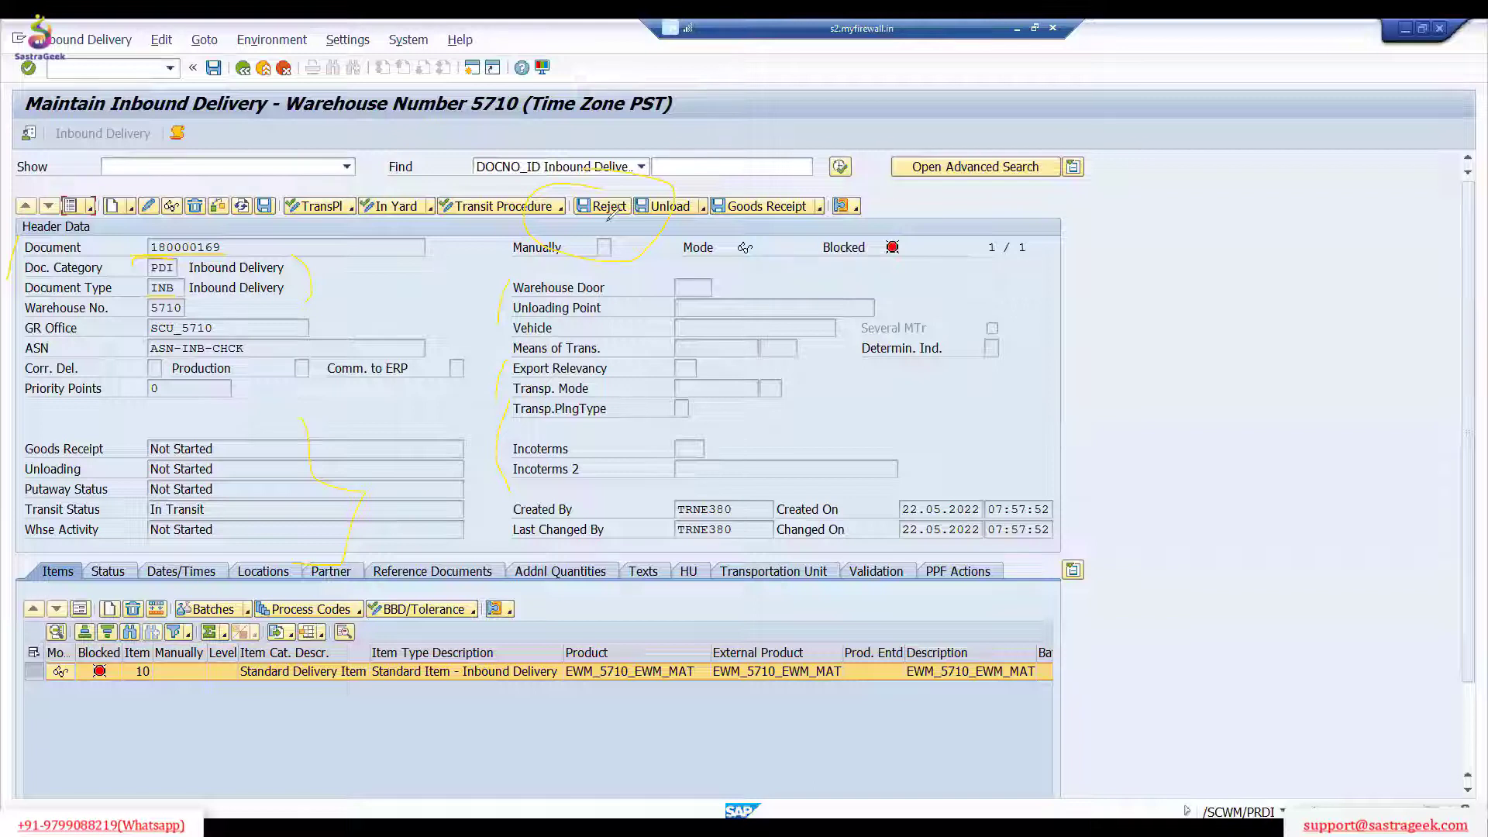
mouse_move(769, 169)
mouse_down()
mouse_move(678, 215)
mouse_move(858, 207)
mouse_move(729, 180)
mouse_up()
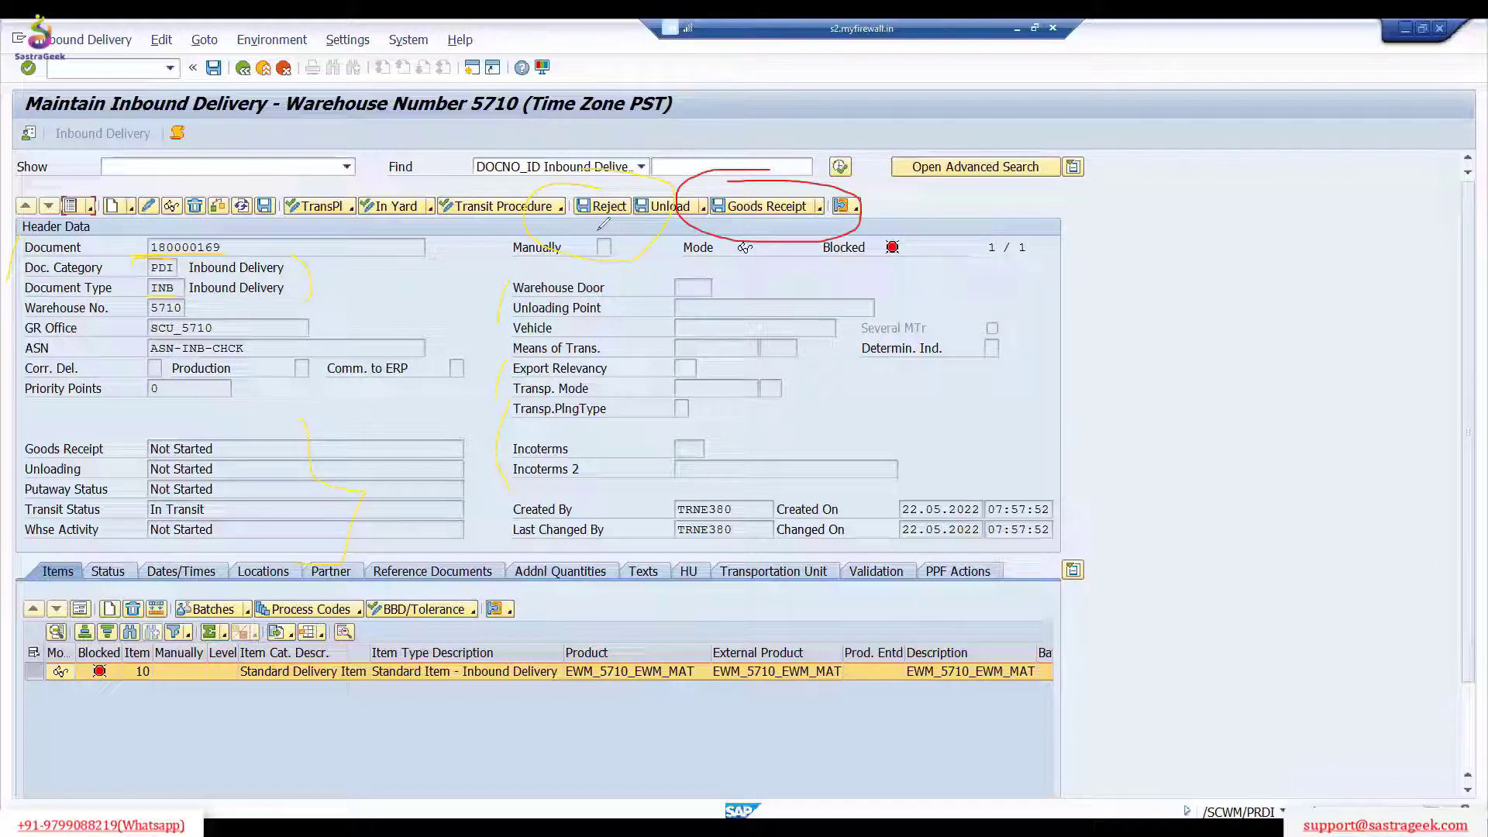
key(e)
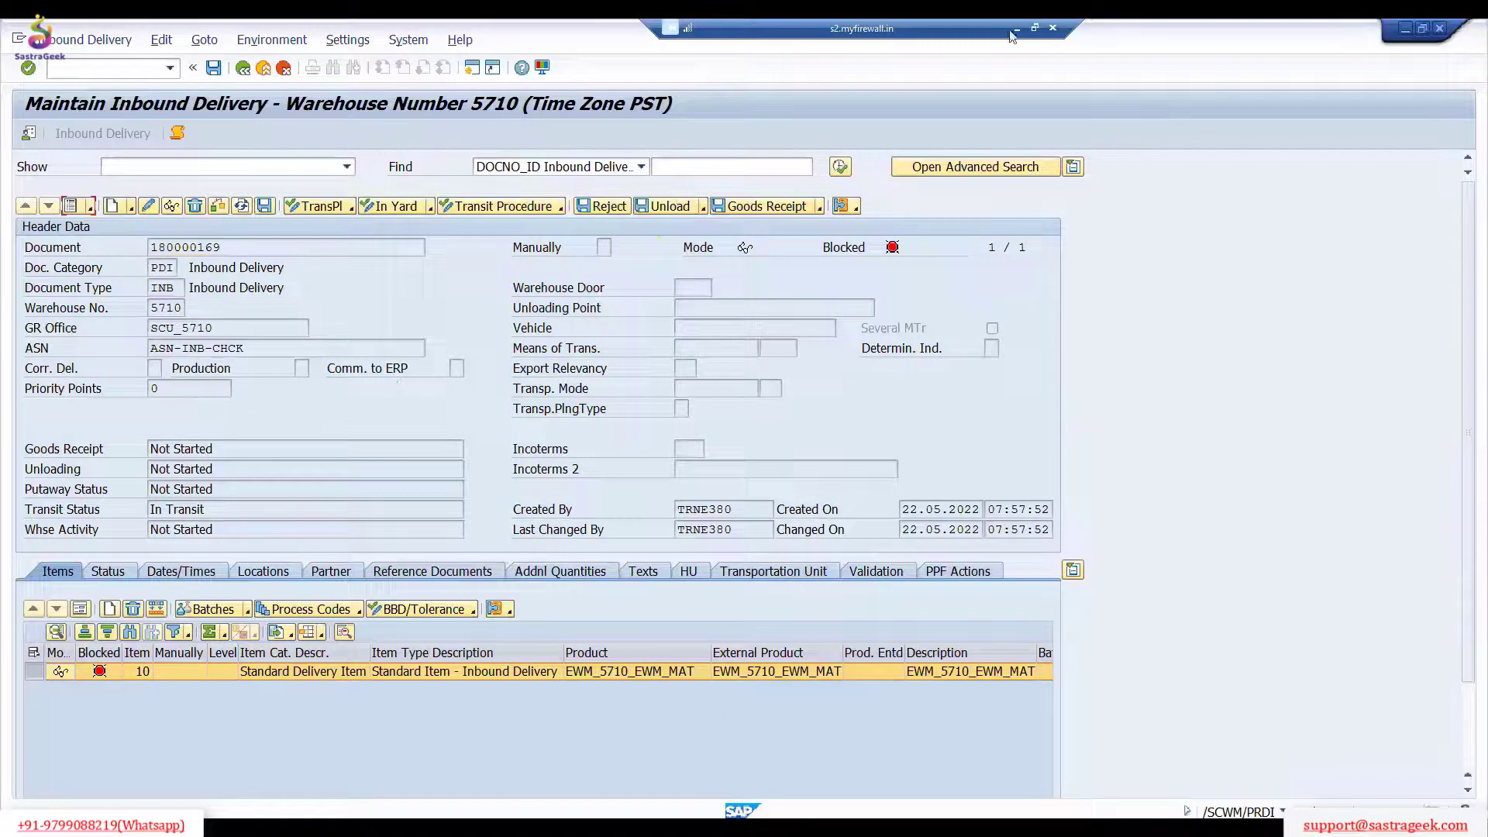
Step: Open item 10 in form view and examine its product, quantity and movement data
click(81, 609)
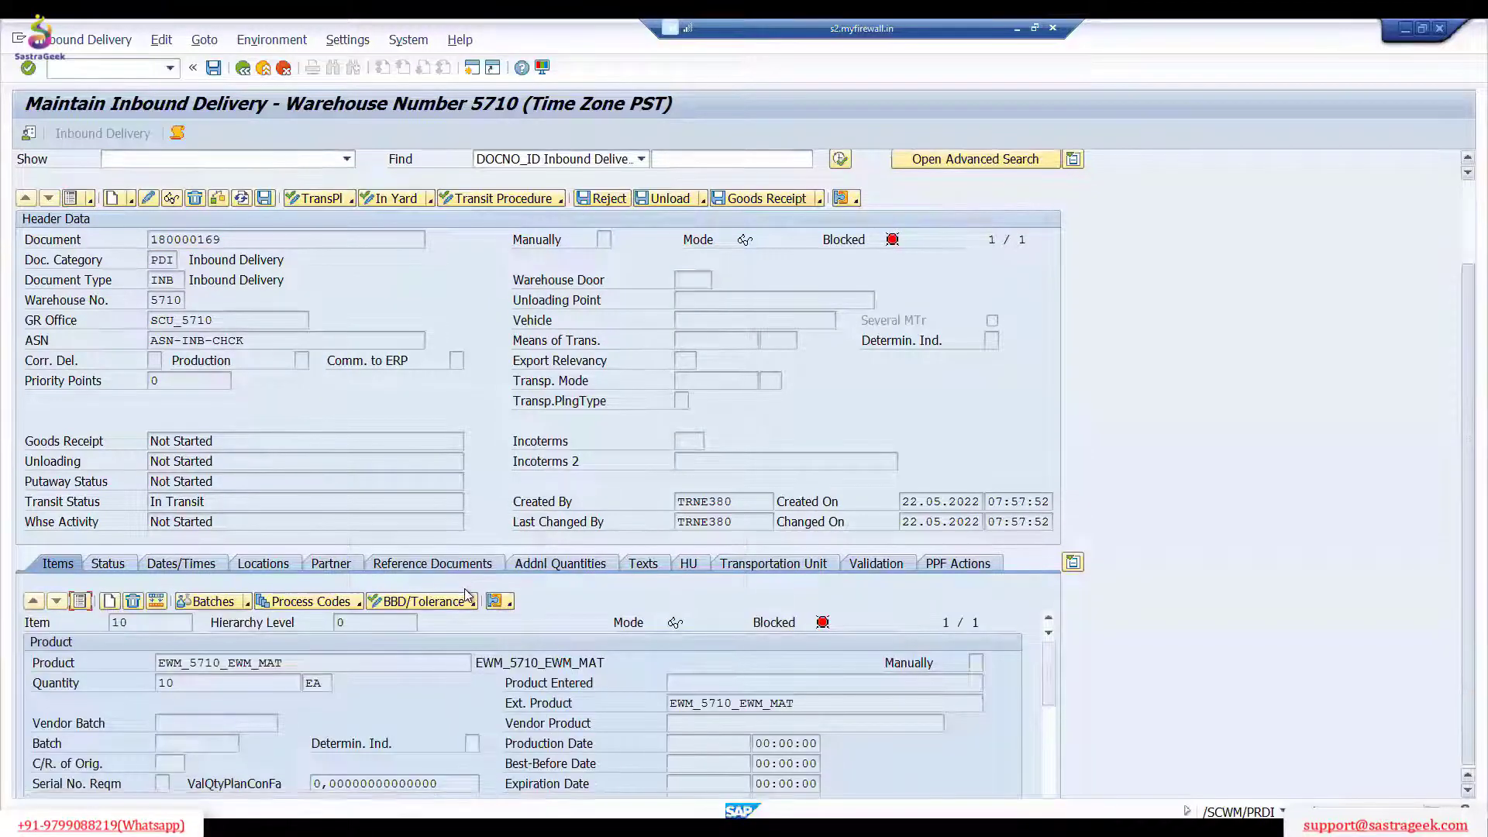
scroll(463, 589, down, 2)
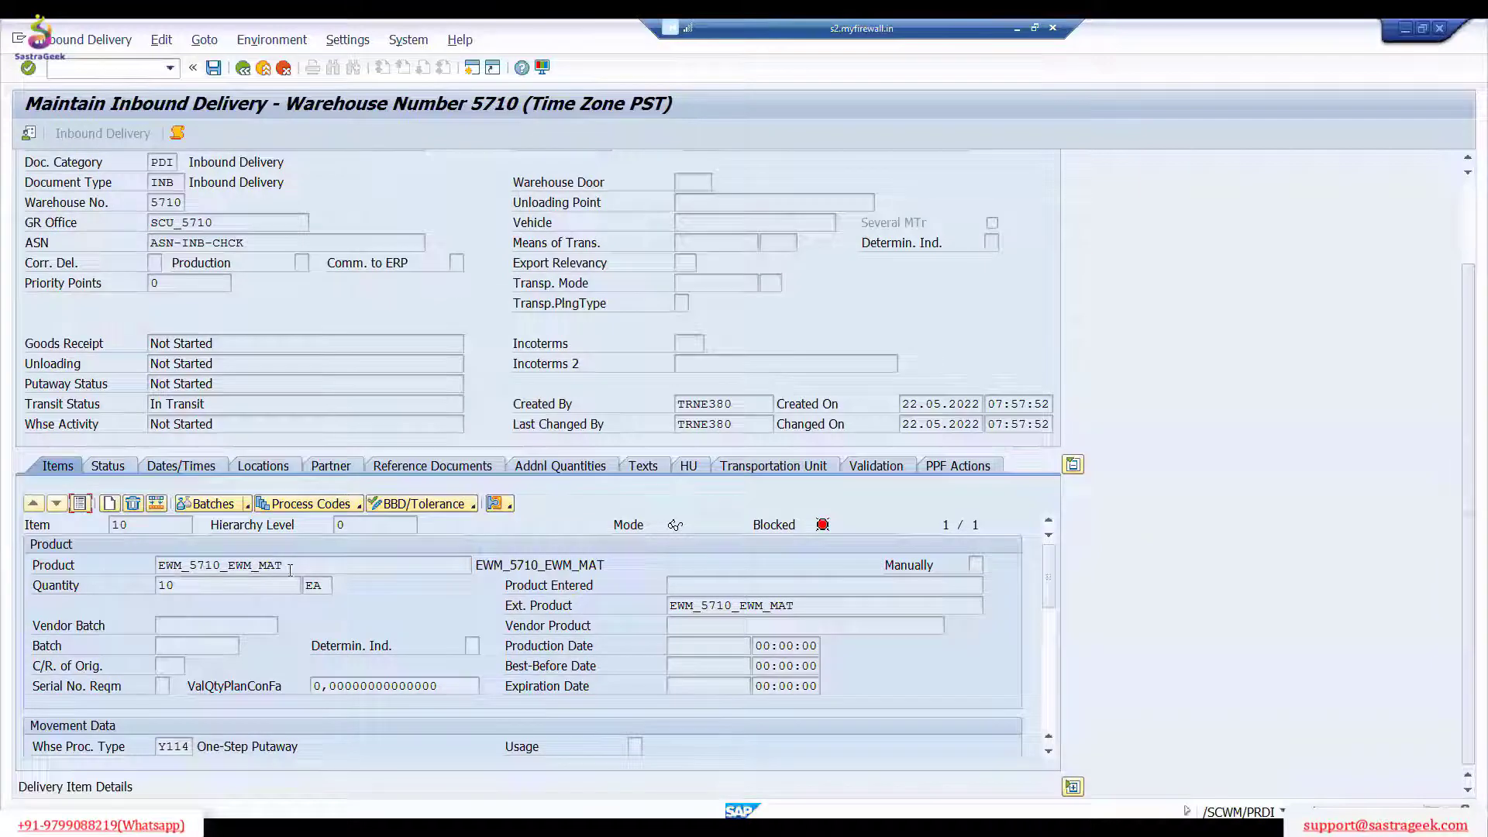
mouse_move(288, 567)
mouse_down()
mouse_move(126, 570)
mouse_move(190, 531)
mouse_move(287, 566)
mouse_up()
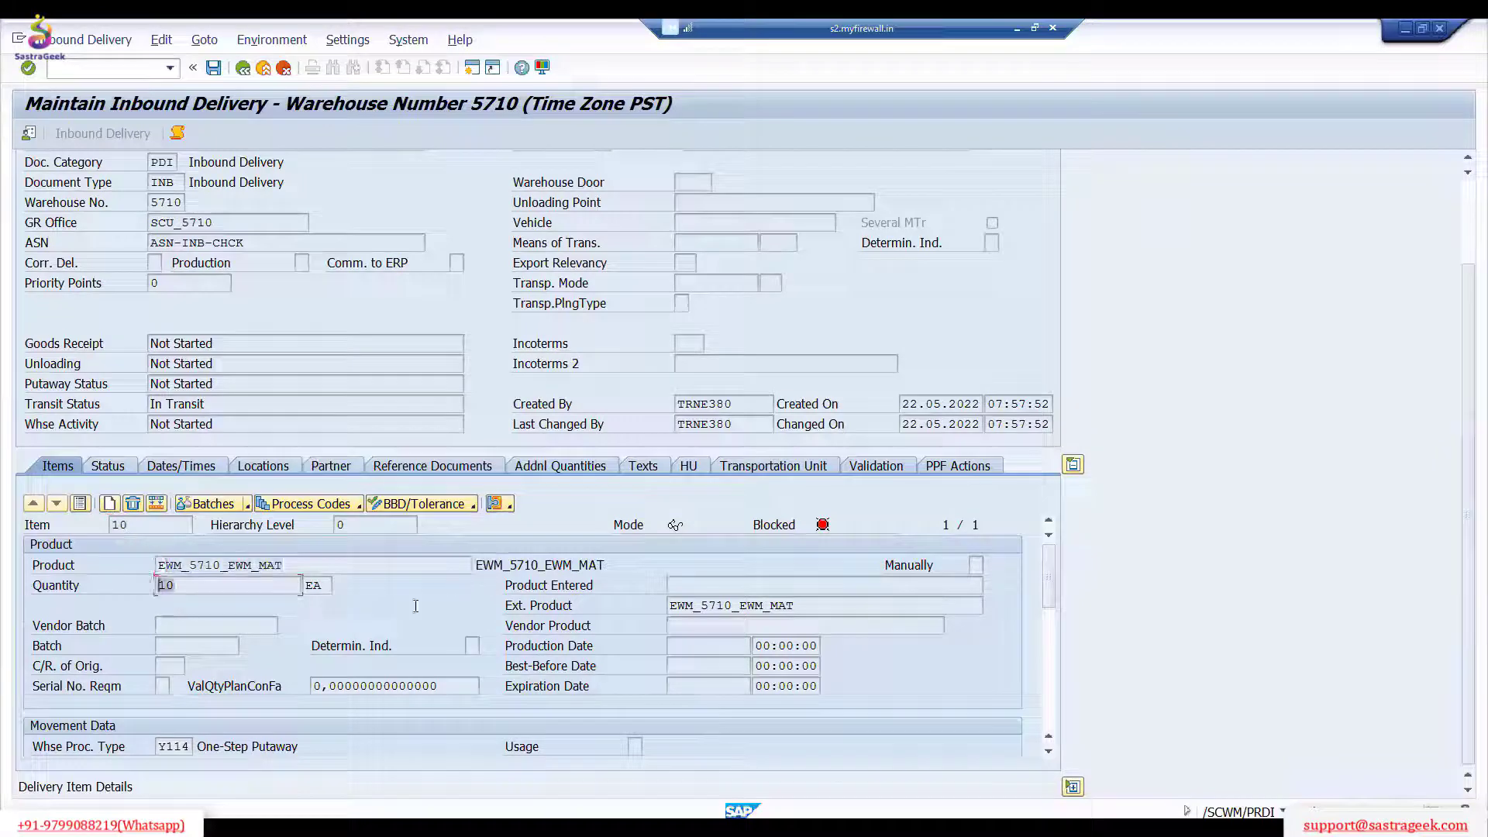
drag(159, 585, 376, 620)
scroll(388, 613, down, 3)
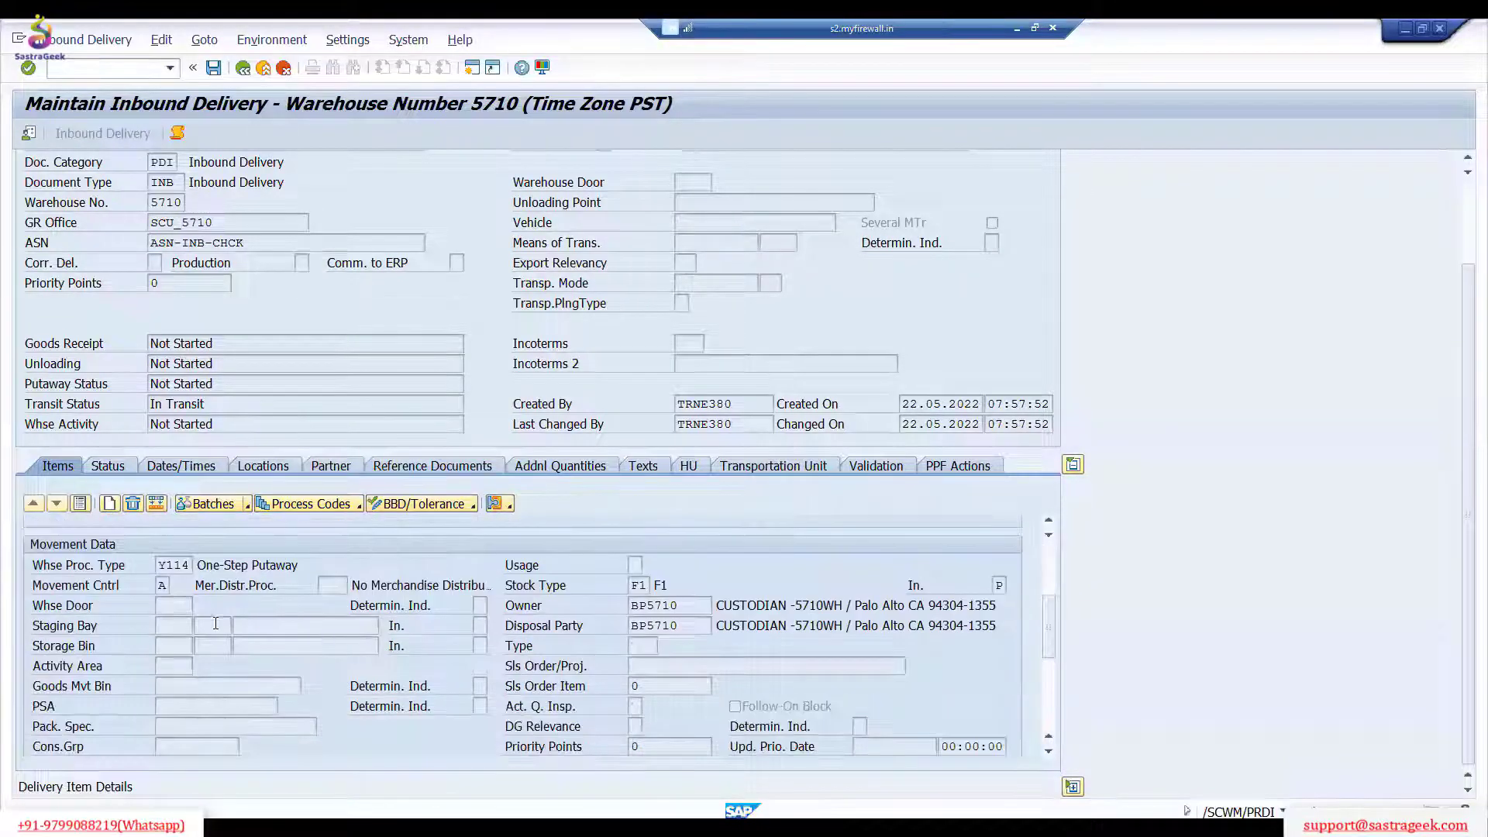
scroll(214, 622, up, 2)
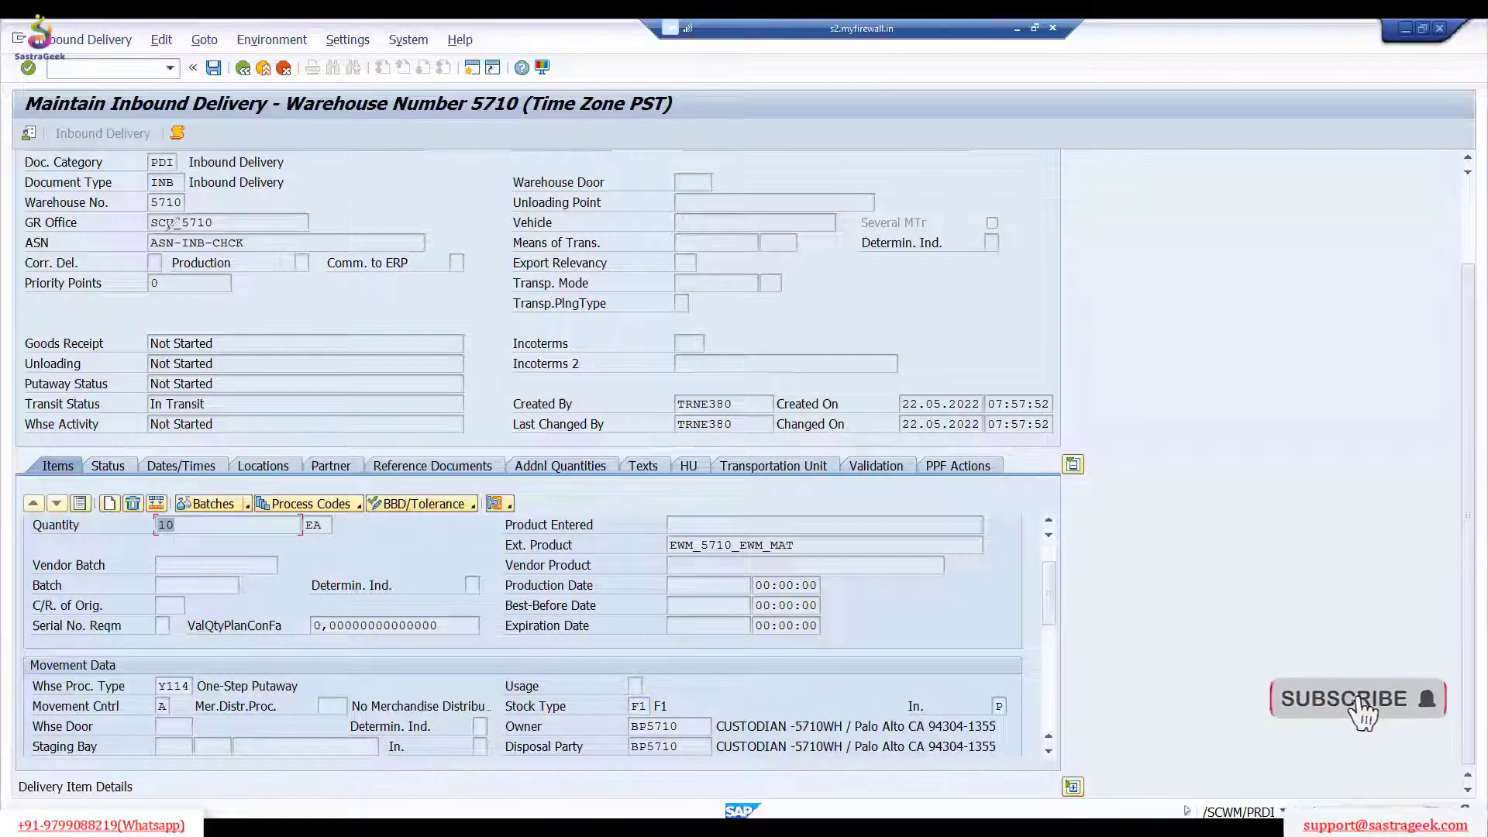
Step: Review the document type, warehouse number and the item's warehouse process type
mouse_move(183, 193)
mouse_down()
mouse_move(137, 203)
mouse_move(181, 196)
mouse_up()
drag(285, 183, 347, 163)
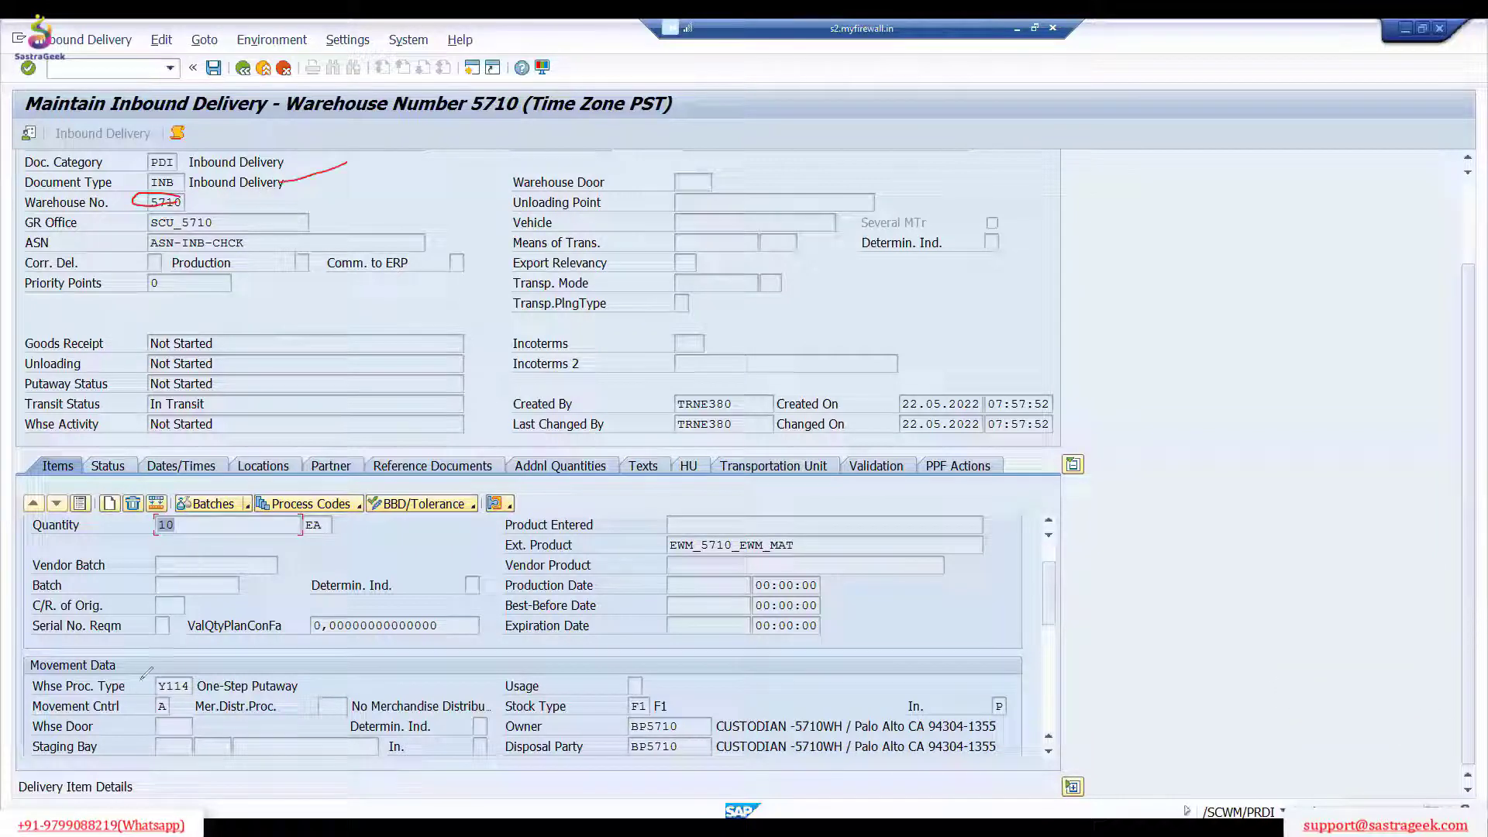
drag(138, 683, 179, 646)
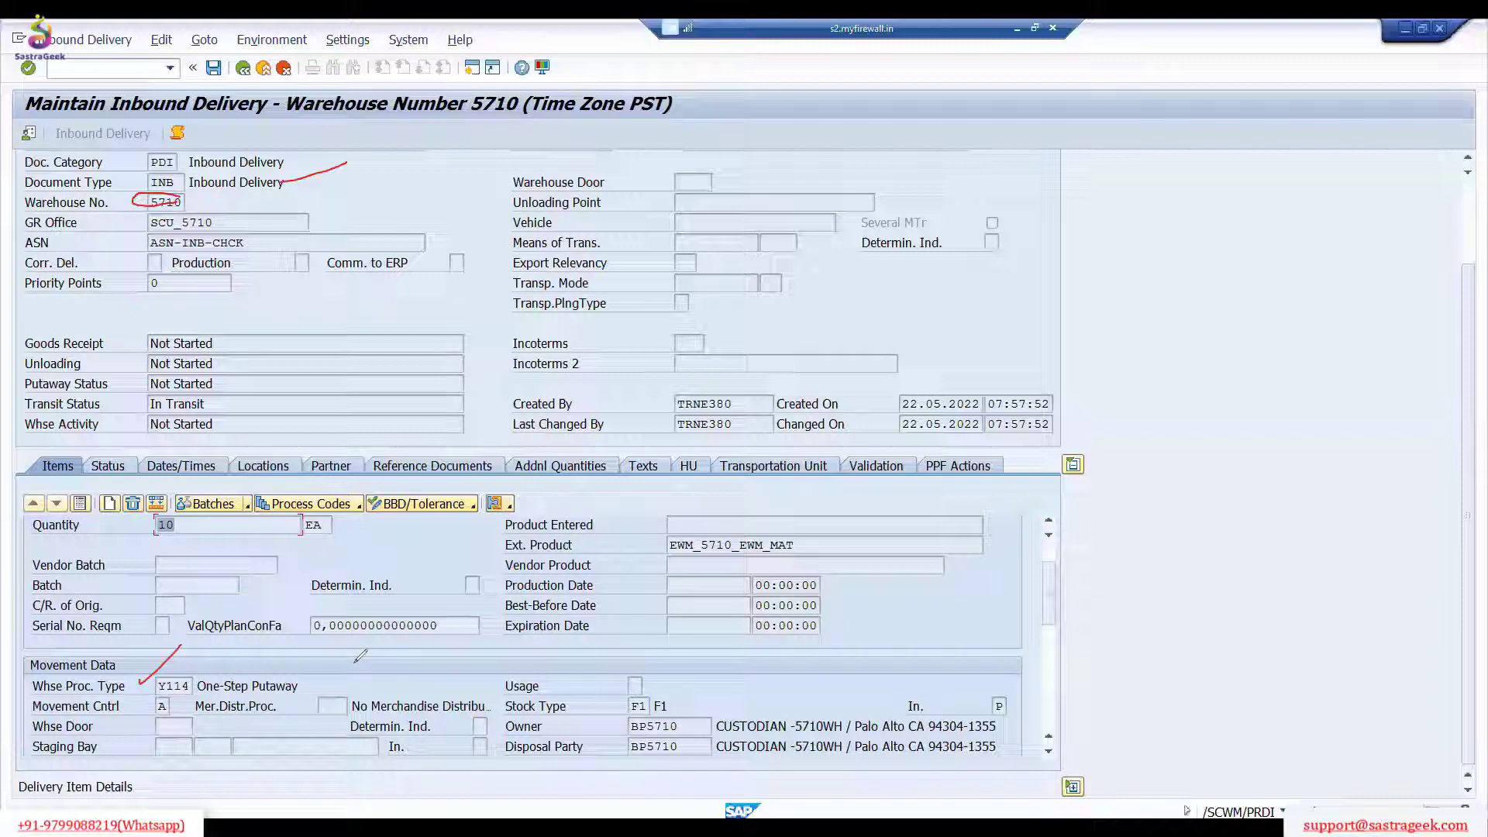
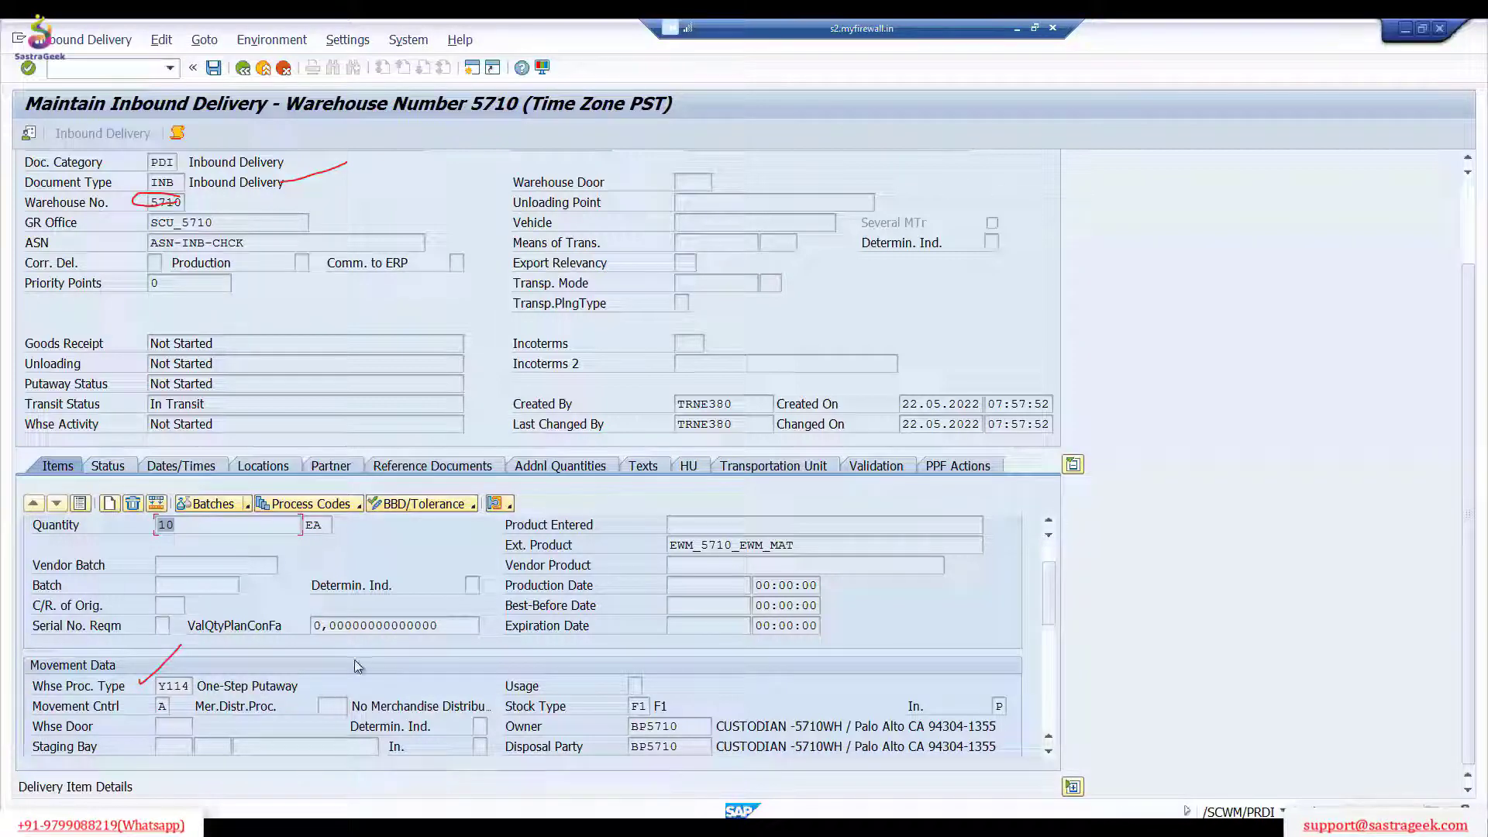
scroll(831, 691, down, 2)
scroll(831, 691, down, 1)
scroll(280, 593, up, 2)
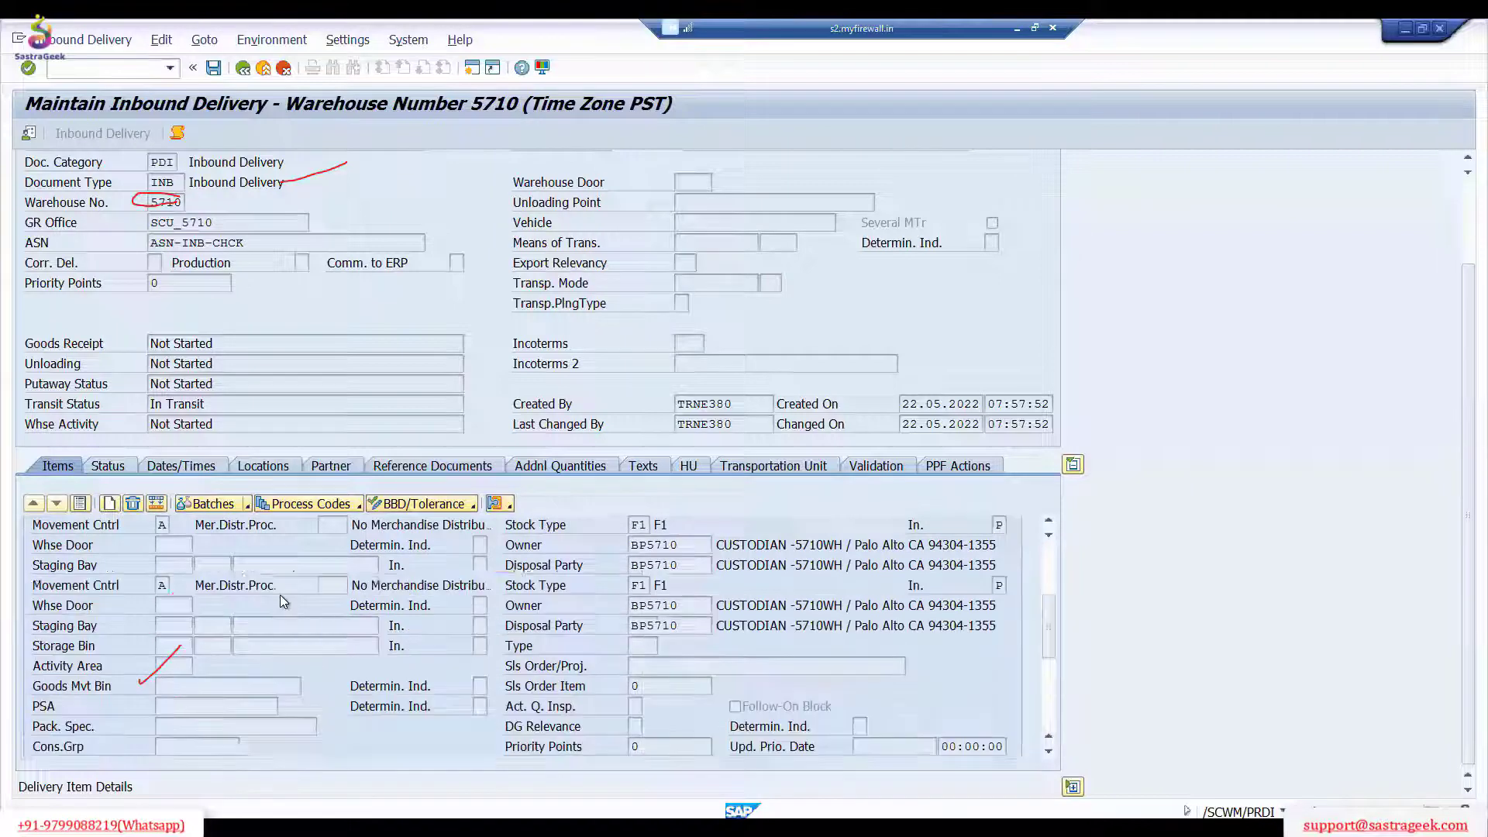
double_click(172, 626)
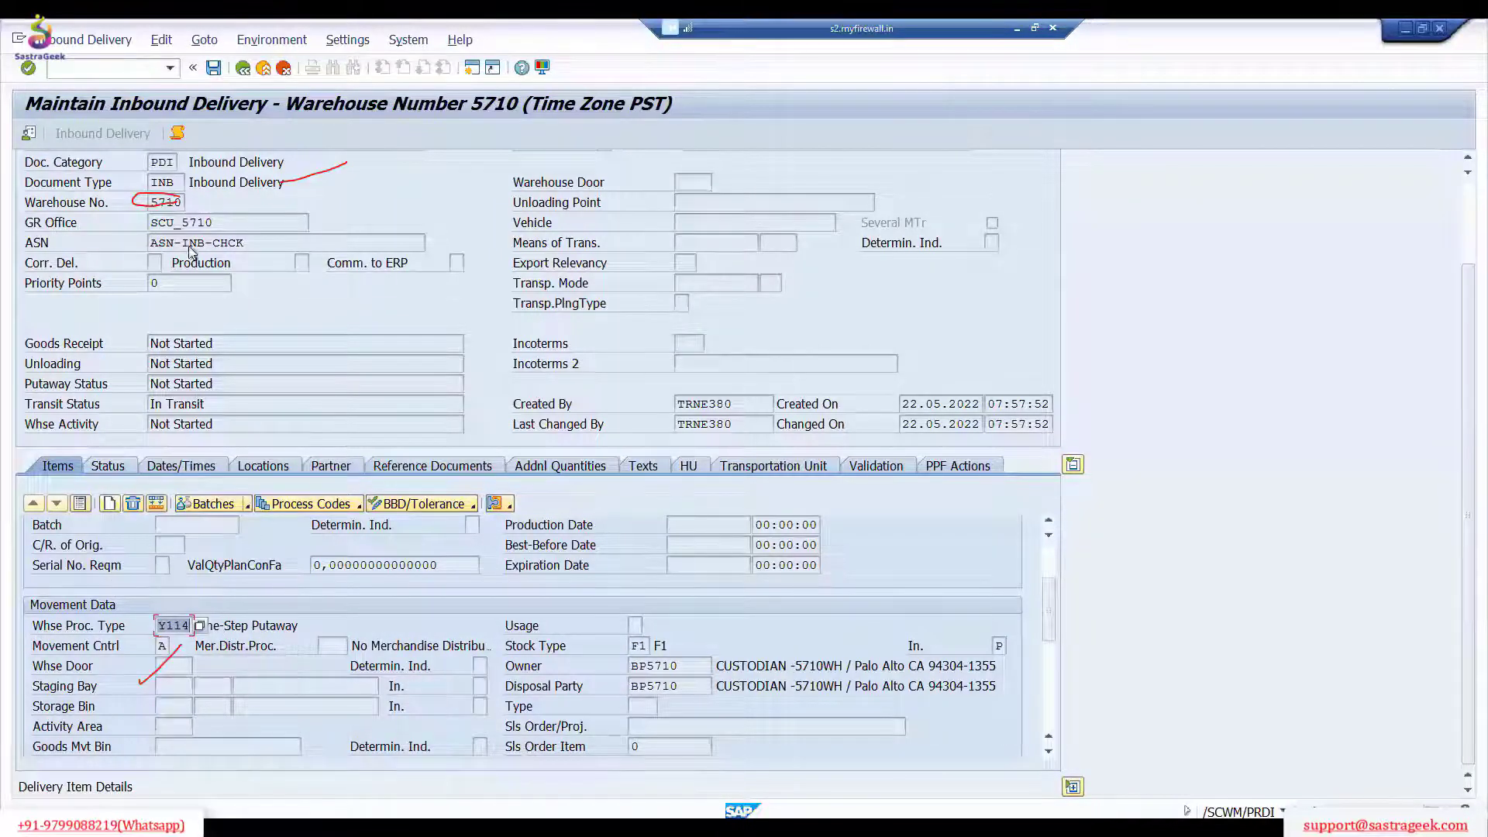
Step: Examine the goods movement bin field in the item's movement data
scroll(225, 682, down, 3)
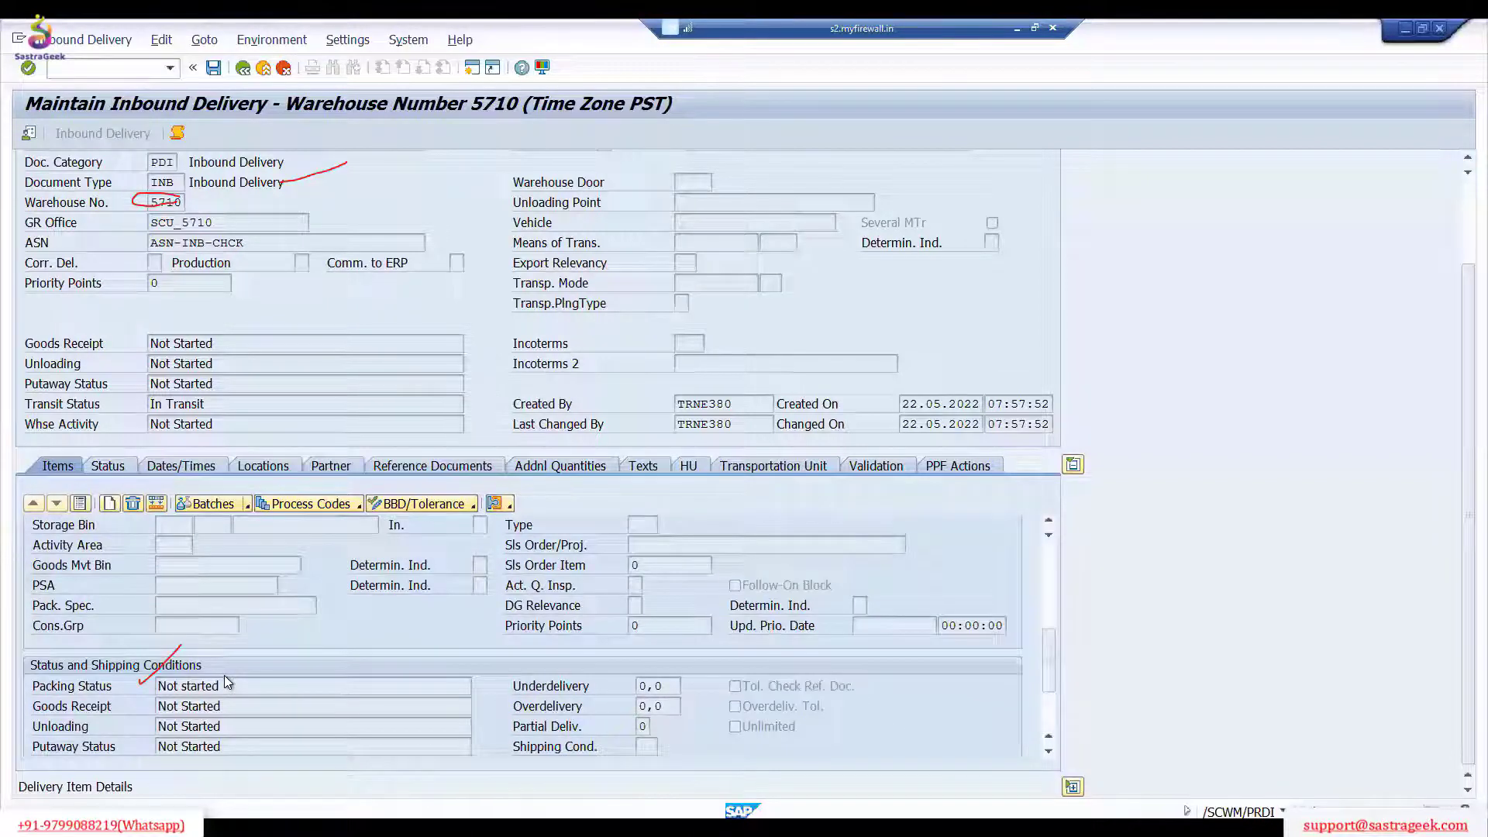
scroll(225, 676, down, 1)
scroll(197, 589, up, 2)
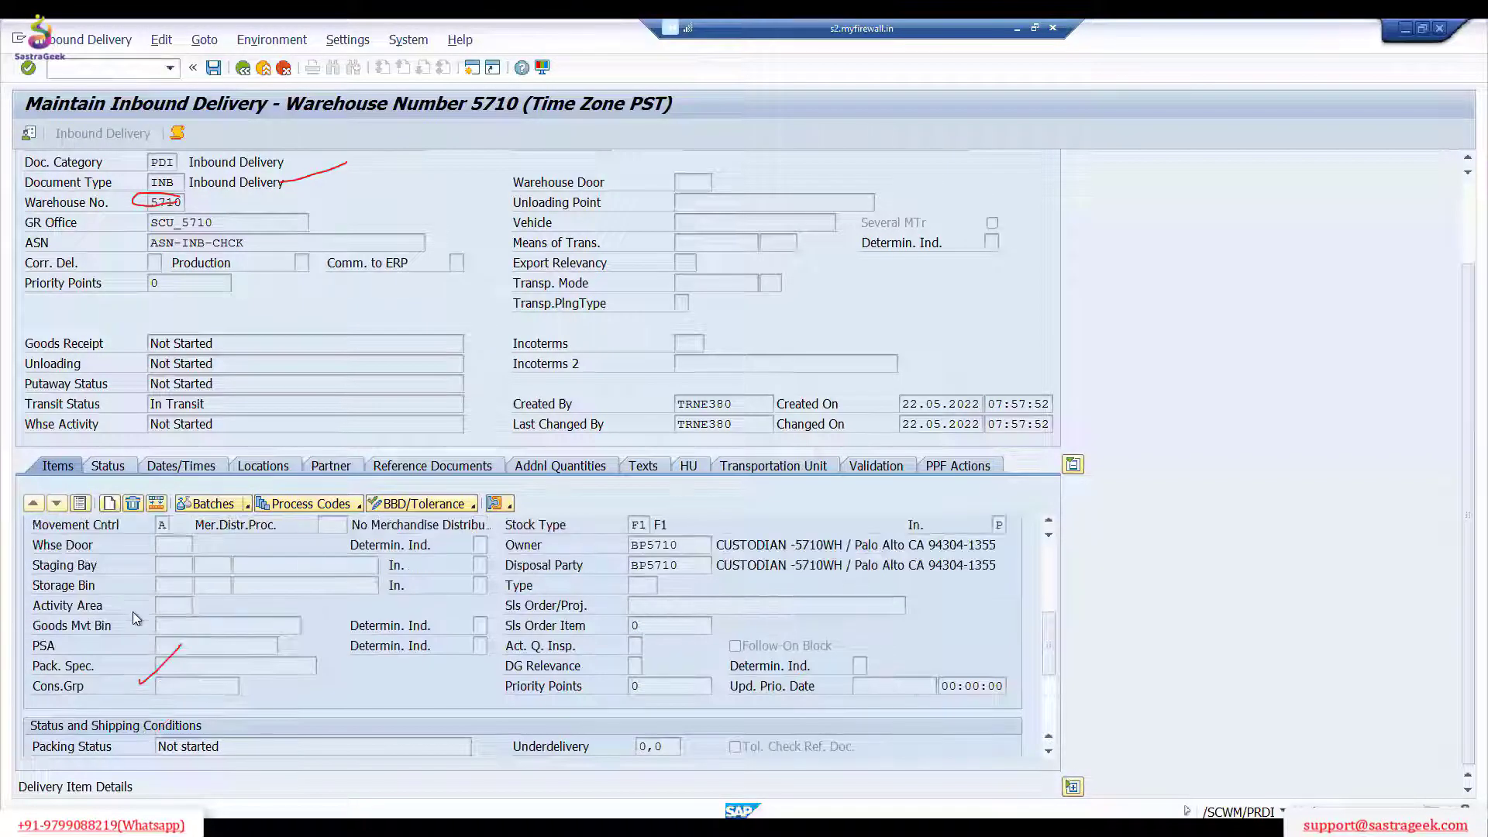
click(232, 625)
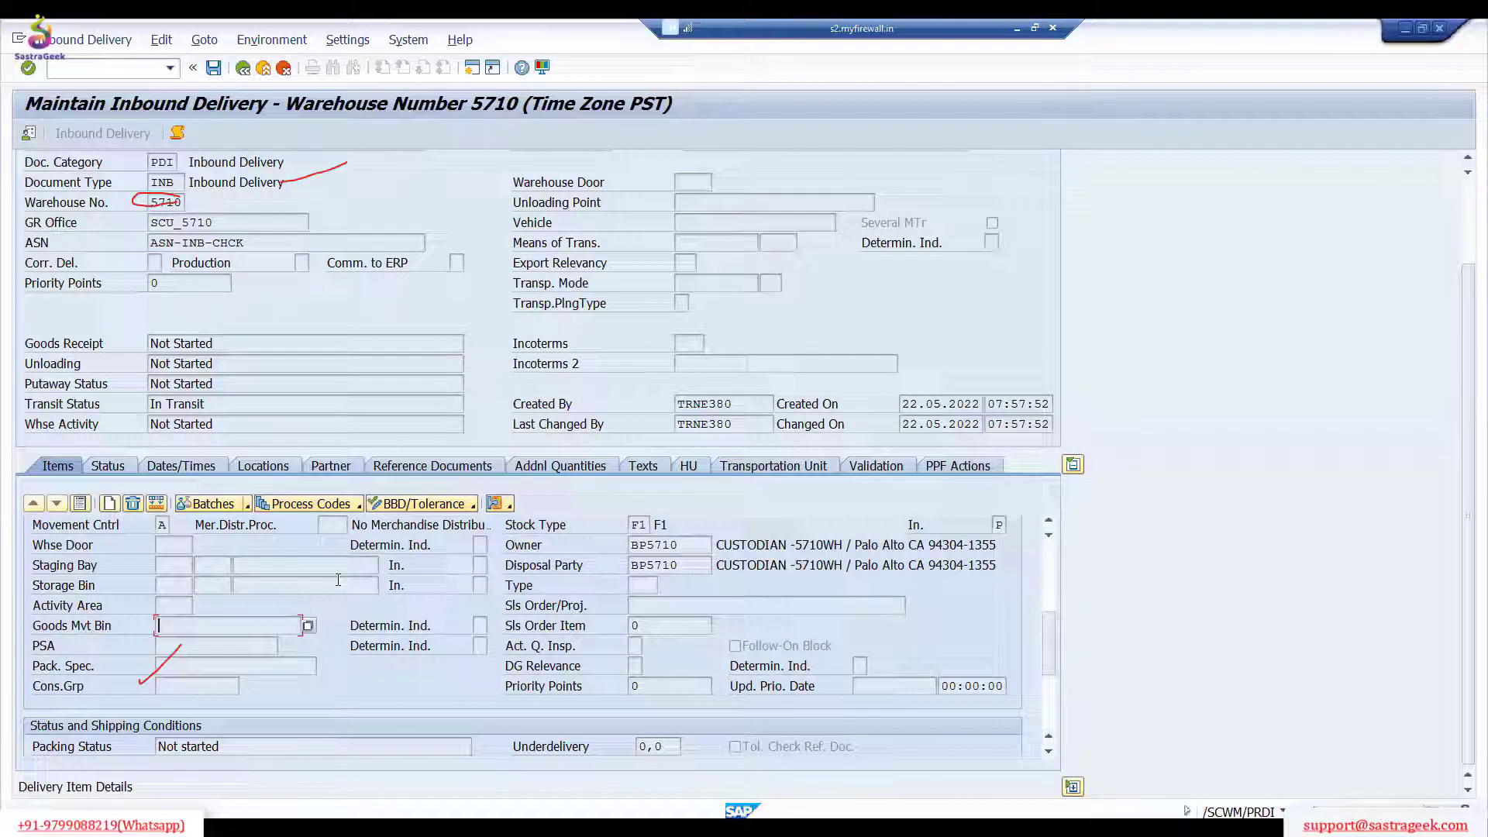
mouse_move(136, 606)
mouse_down()
mouse_move(124, 629)
mouse_move(372, 647)
mouse_move(183, 587)
mouse_up()
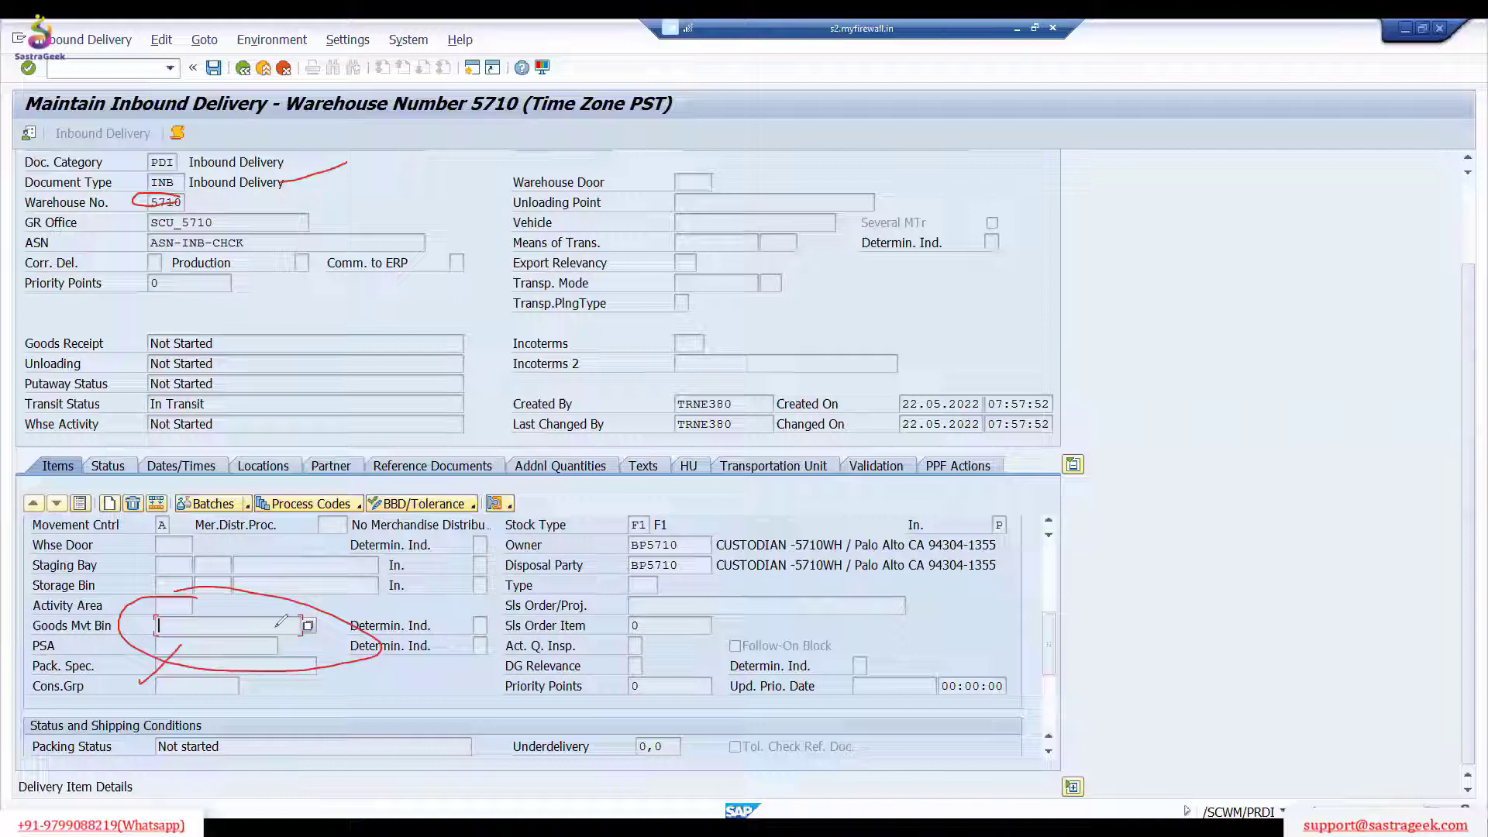
key(e)
drag(145, 637, 299, 630)
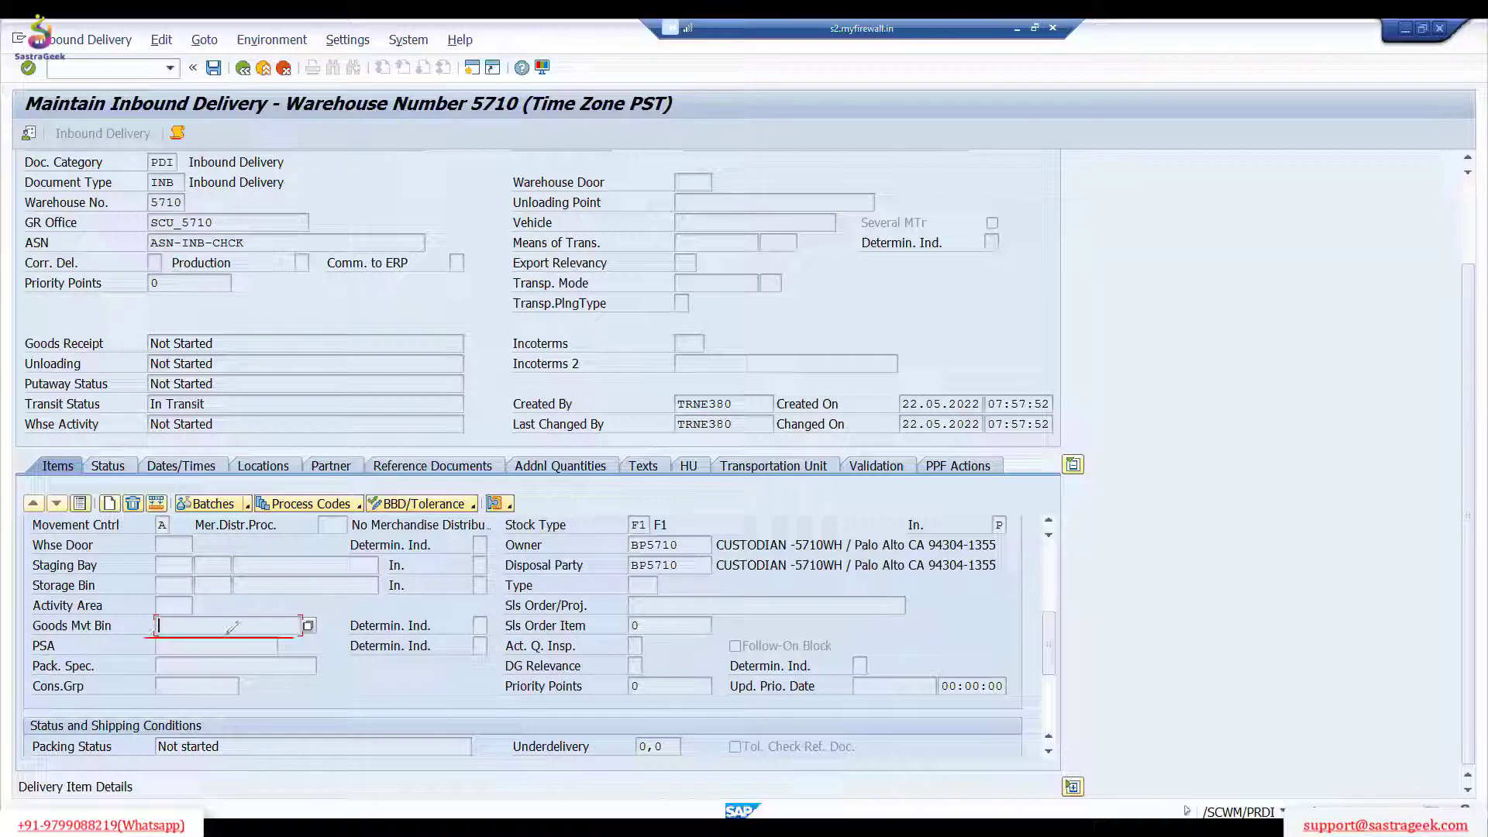
drag(218, 629, 291, 596)
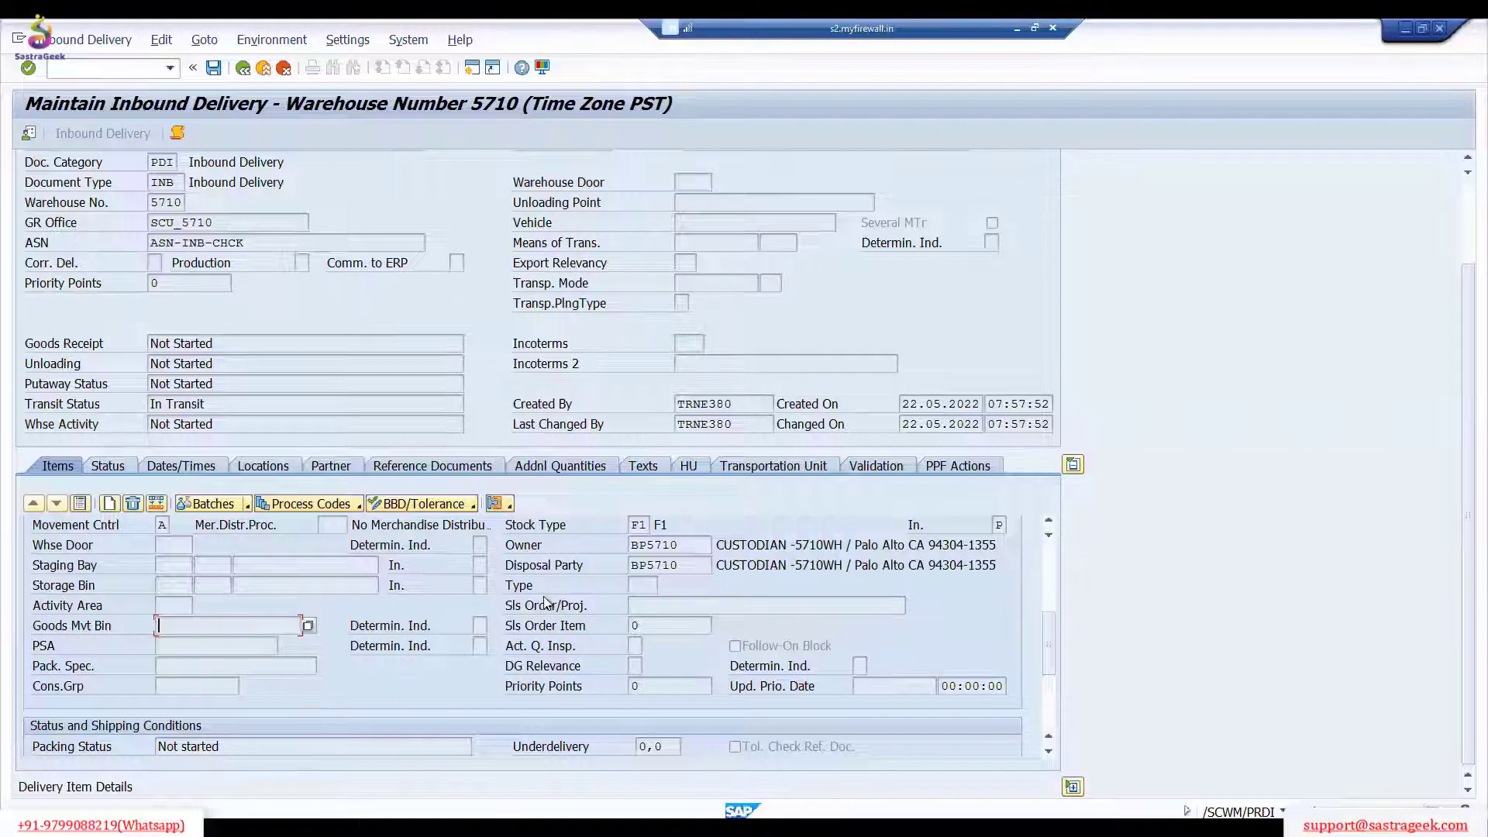
Step: Review the item's stock type, owner and disposal party in the movement data
click(655, 585)
scroll(607, 563, up, 2)
click(594, 645)
key(Tab)
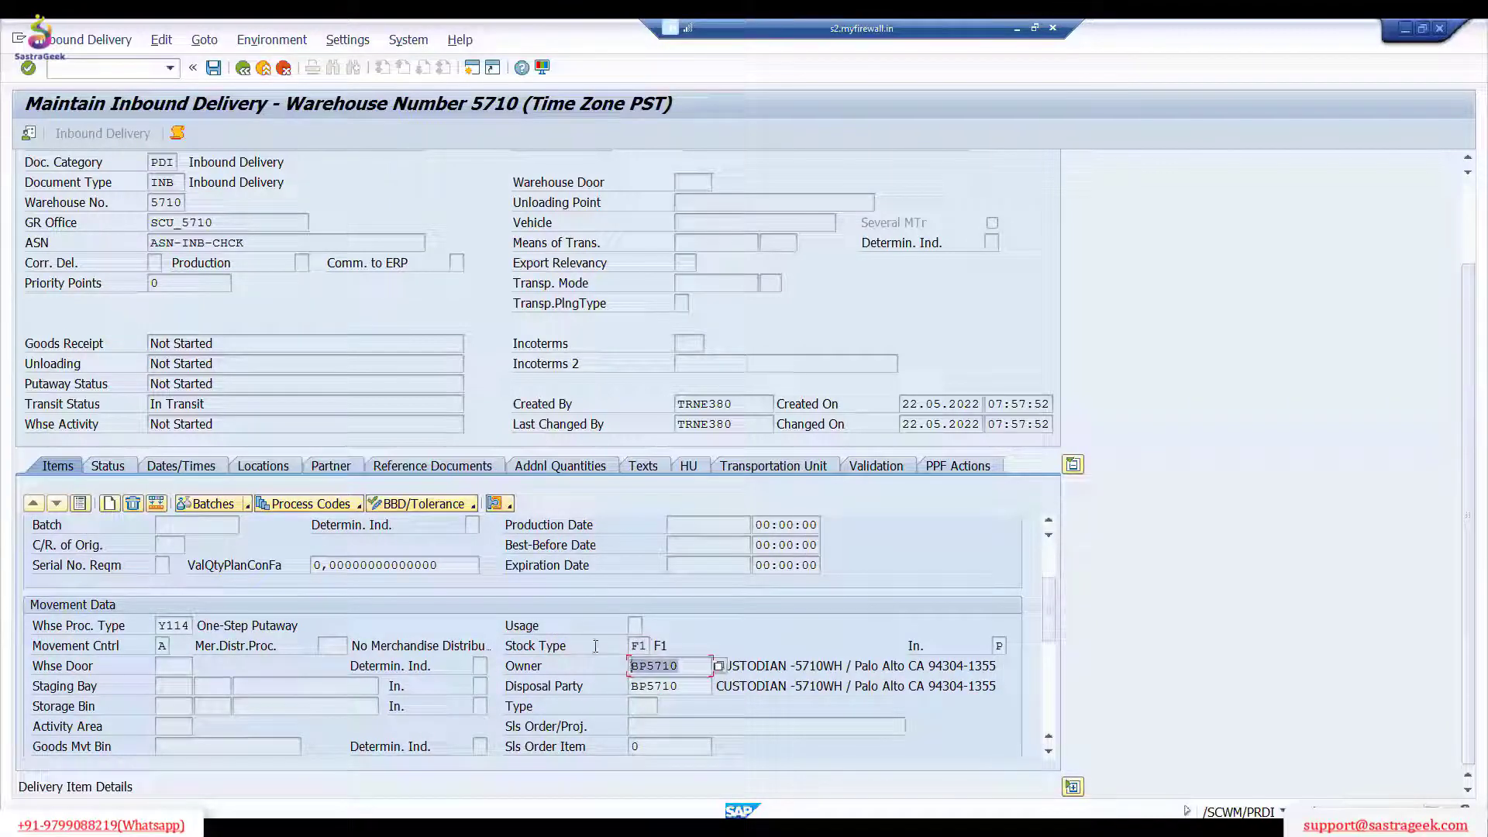
key(Tab)
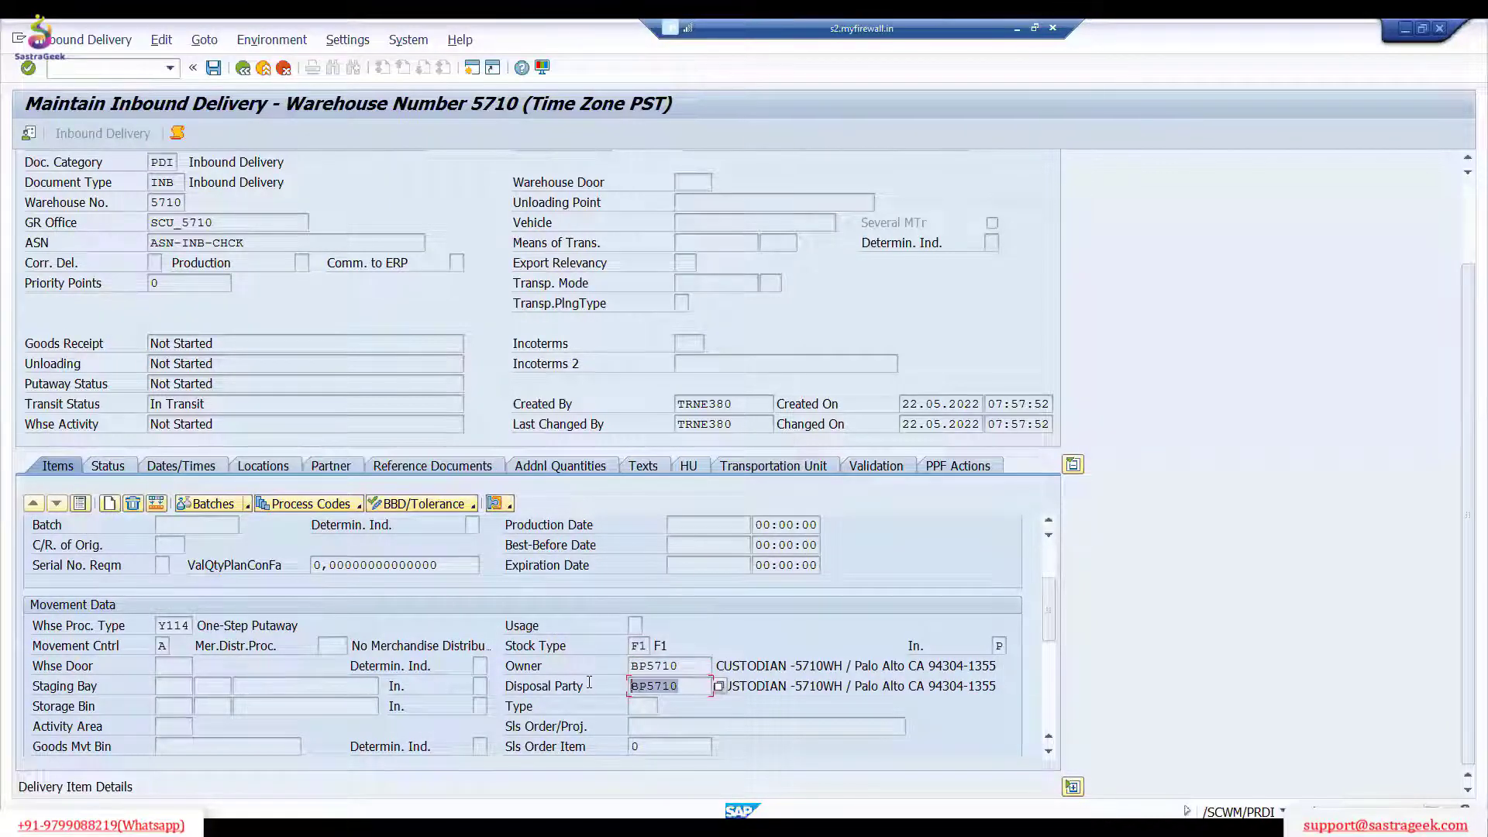
Step: Examine the item's status and shipping conditions, including the packing status
scroll(455, 645, down, 2)
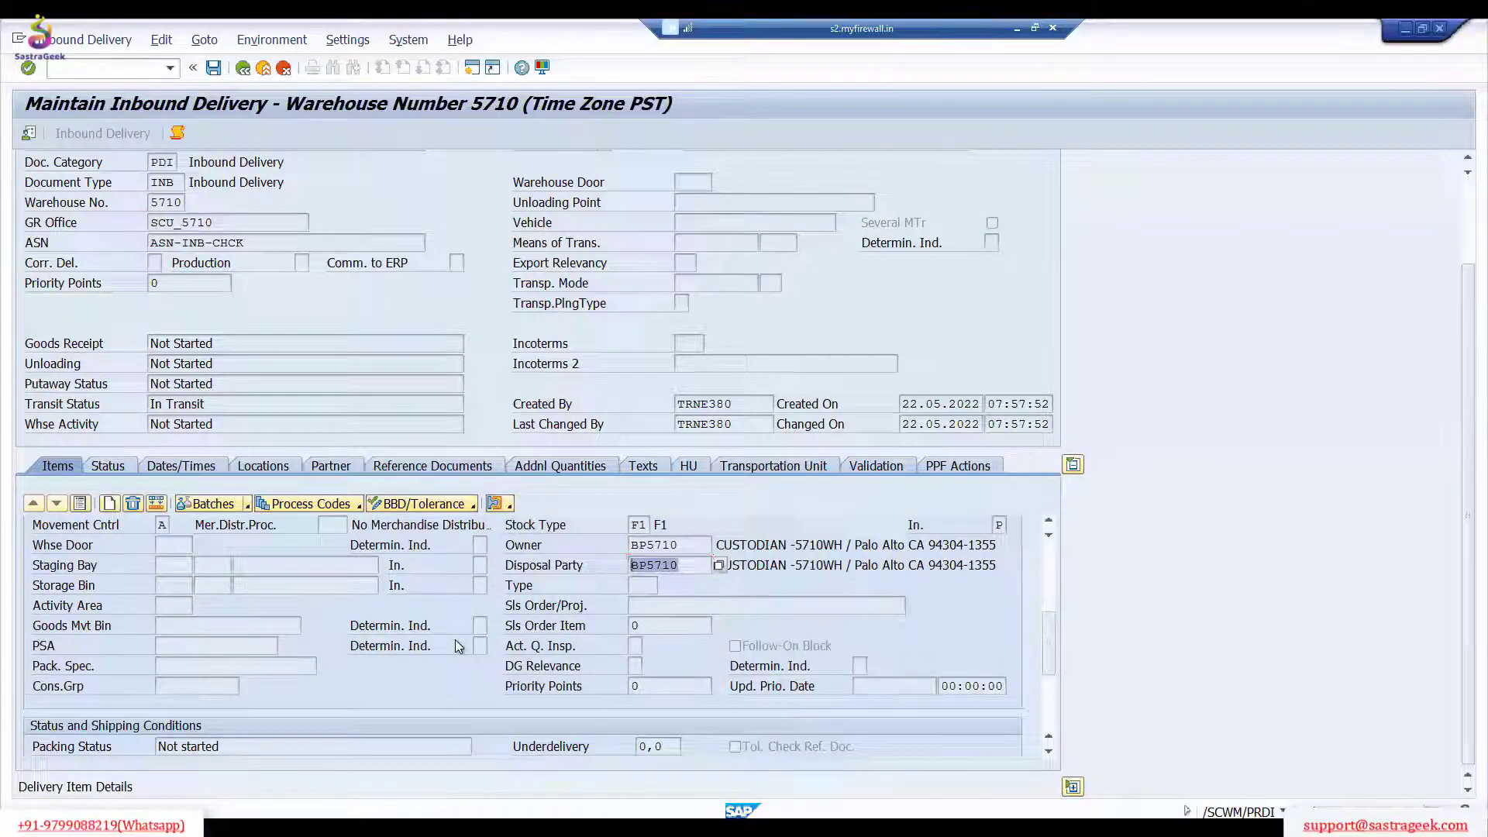
scroll(456, 646, down, 2)
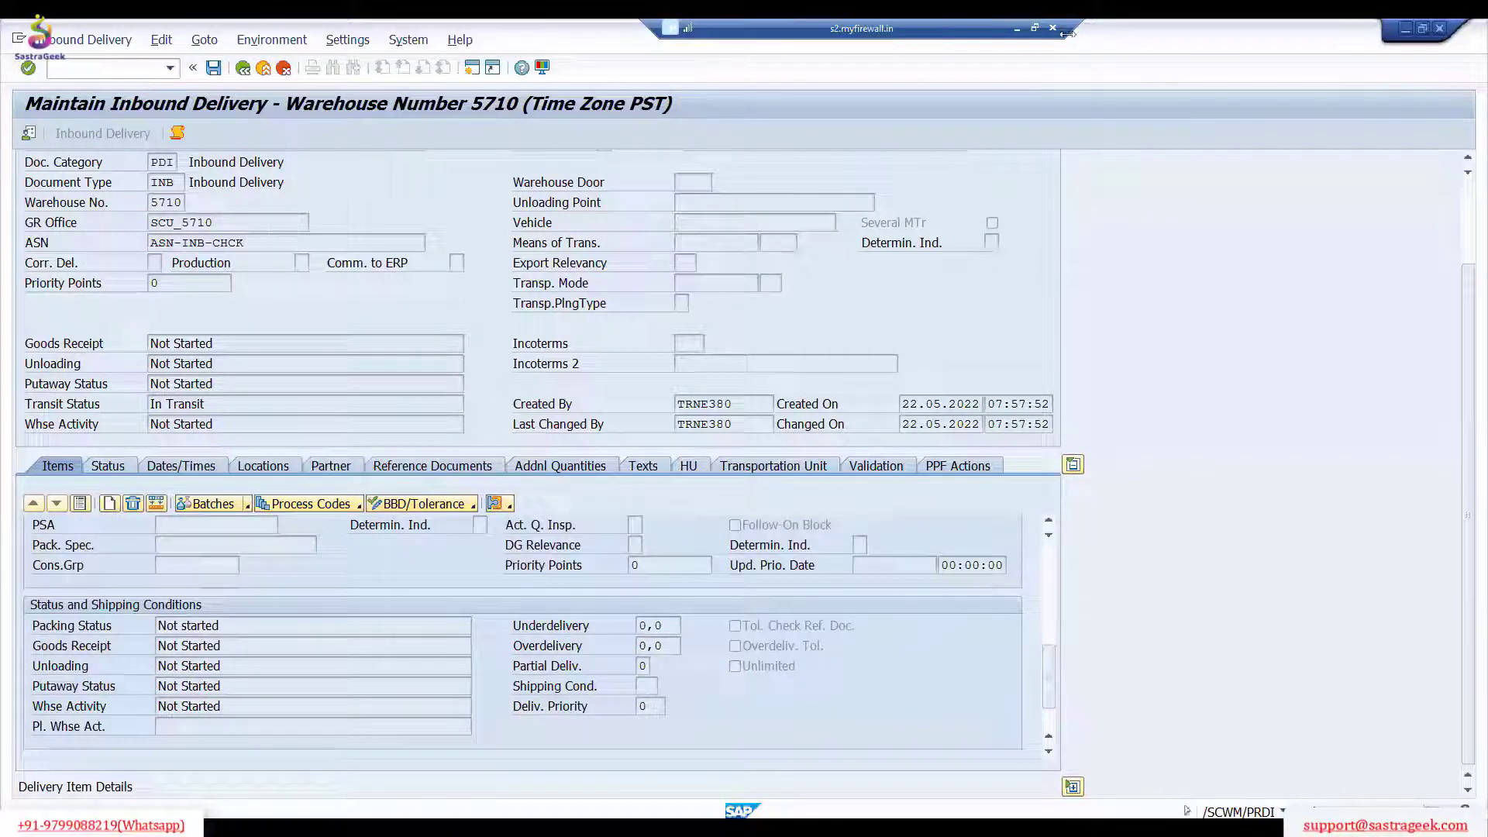
mouse_move(28, 615)
mouse_down()
mouse_move(216, 612)
mouse_move(255, 629)
mouse_up()
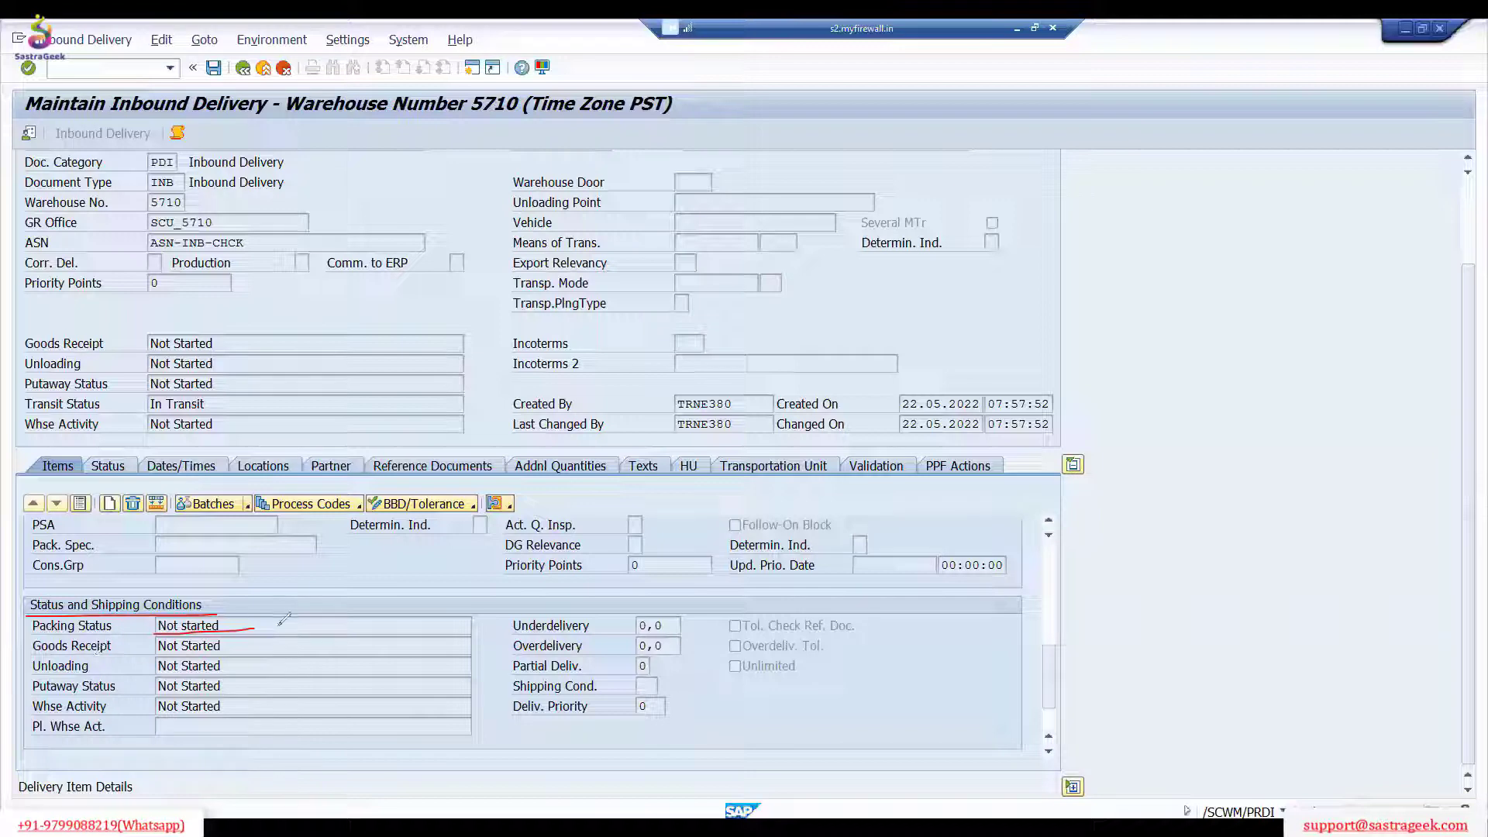
Step: Examine the item's goods receipt, unloading, putaway and warehouse activity statuses, along with its underdelivery, overdelivery and tolerance fields
drag(230, 645, 287, 626)
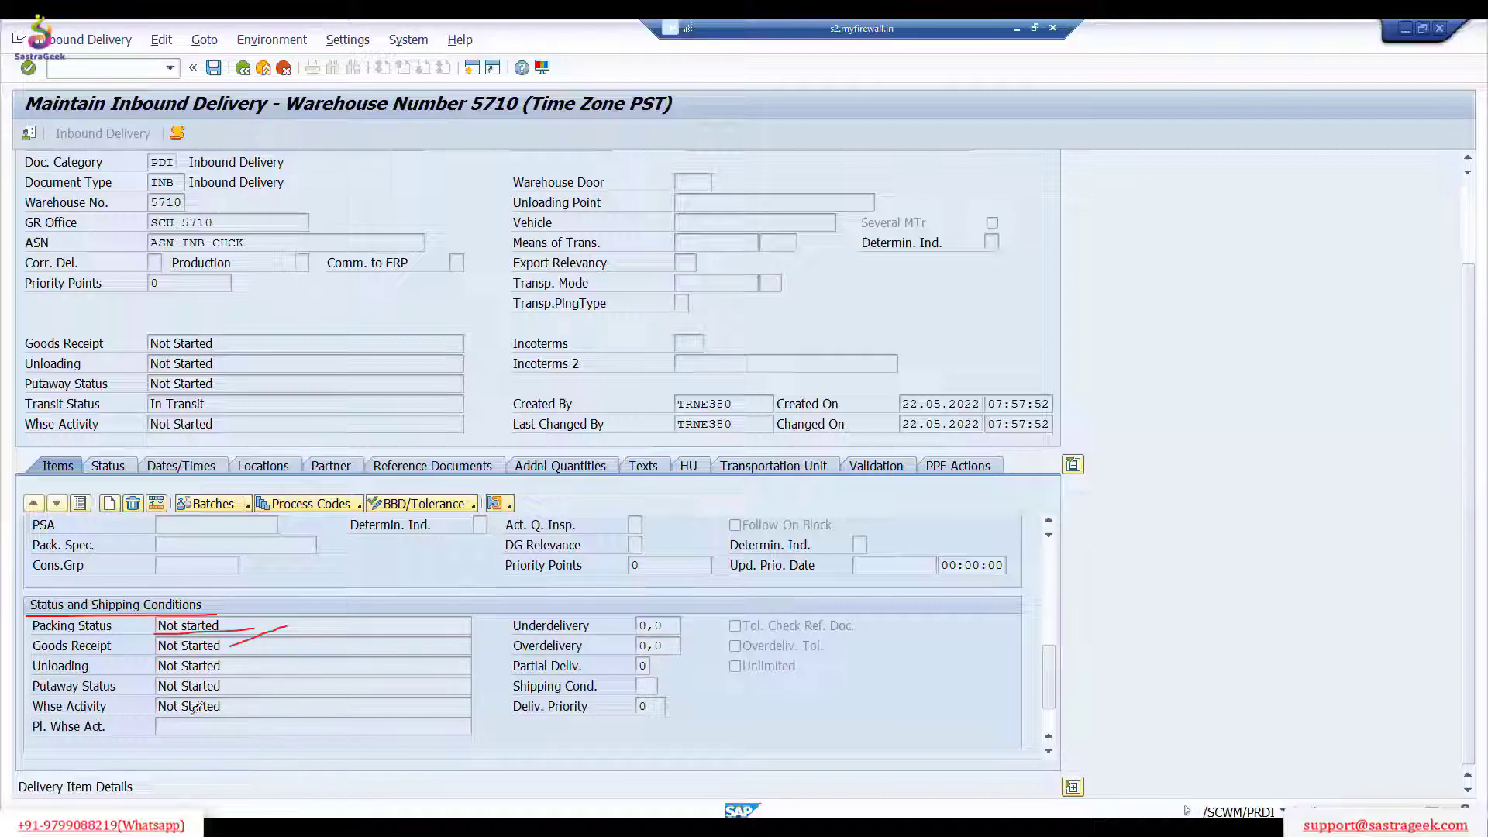
drag(497, 614, 487, 744)
drag(727, 609, 714, 660)
drag(787, 618, 843, 611)
mouse_move(828, 606)
mouse_down()
mouse_move(838, 627)
mouse_move(886, 640)
mouse_move(891, 608)
mouse_move(912, 616)
mouse_up()
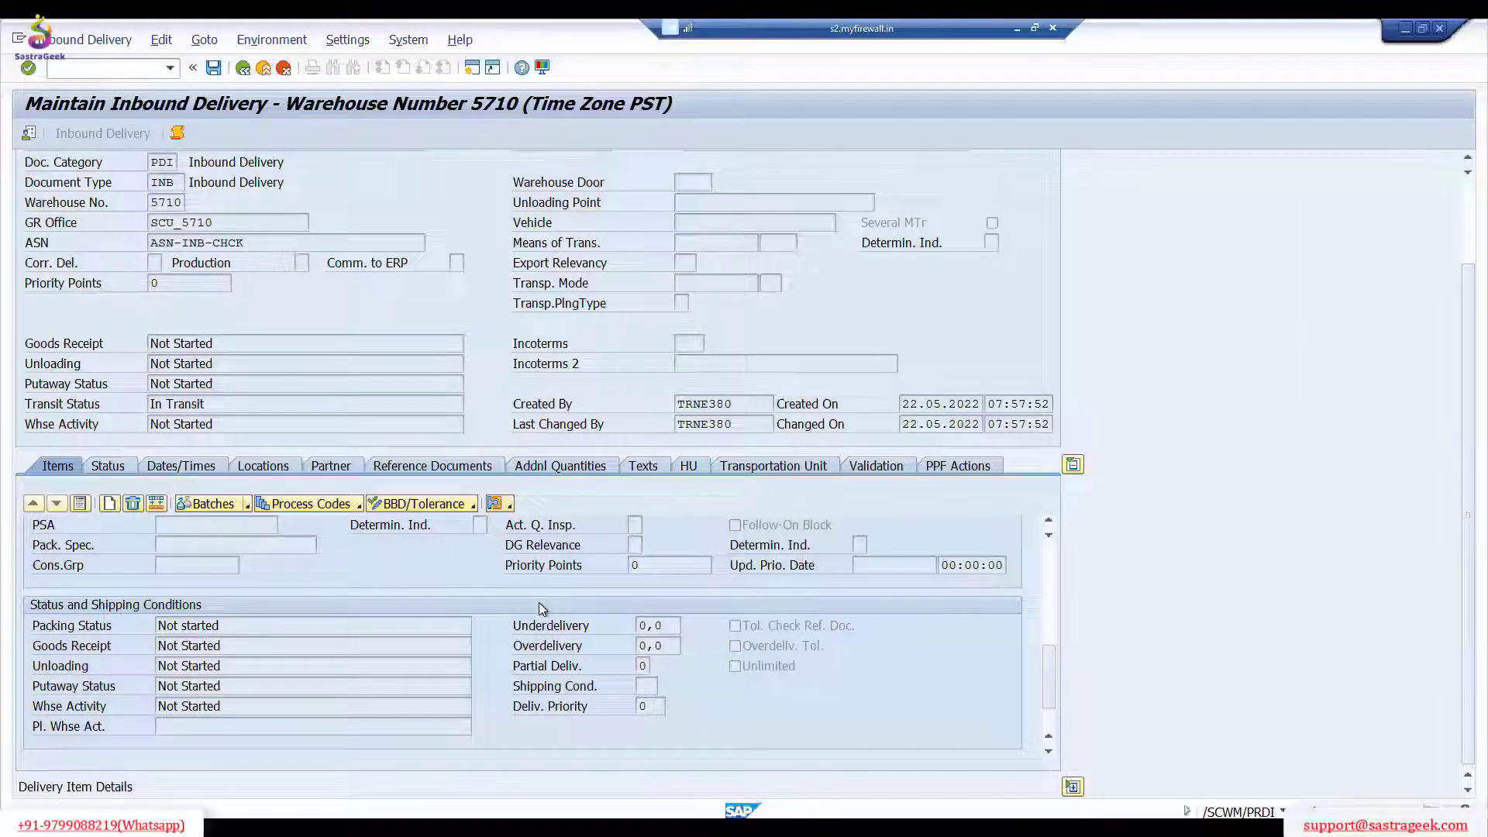
scroll(541, 608, up, 1)
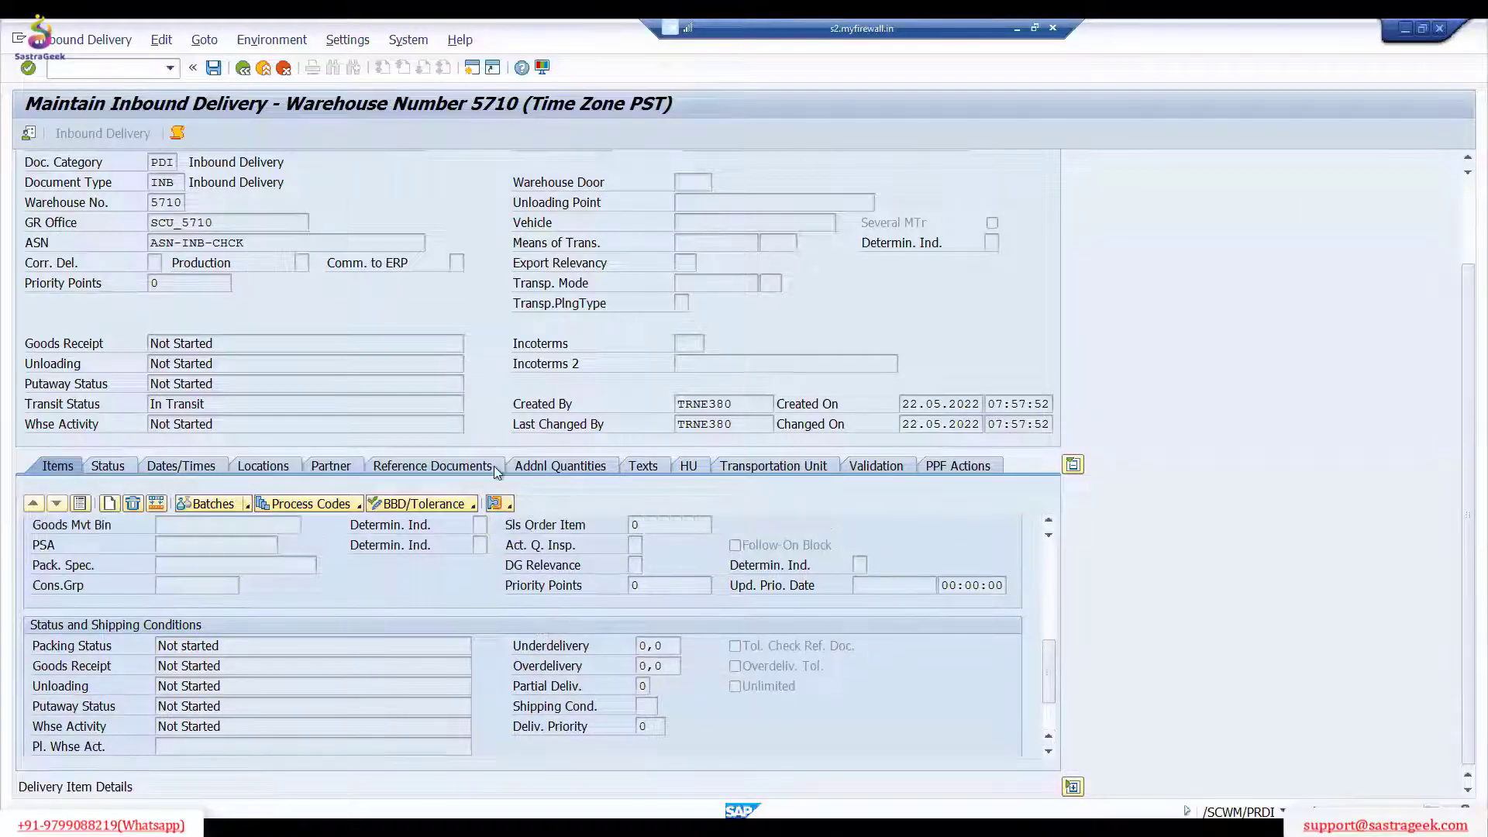
scroll(443, 383, up, 2)
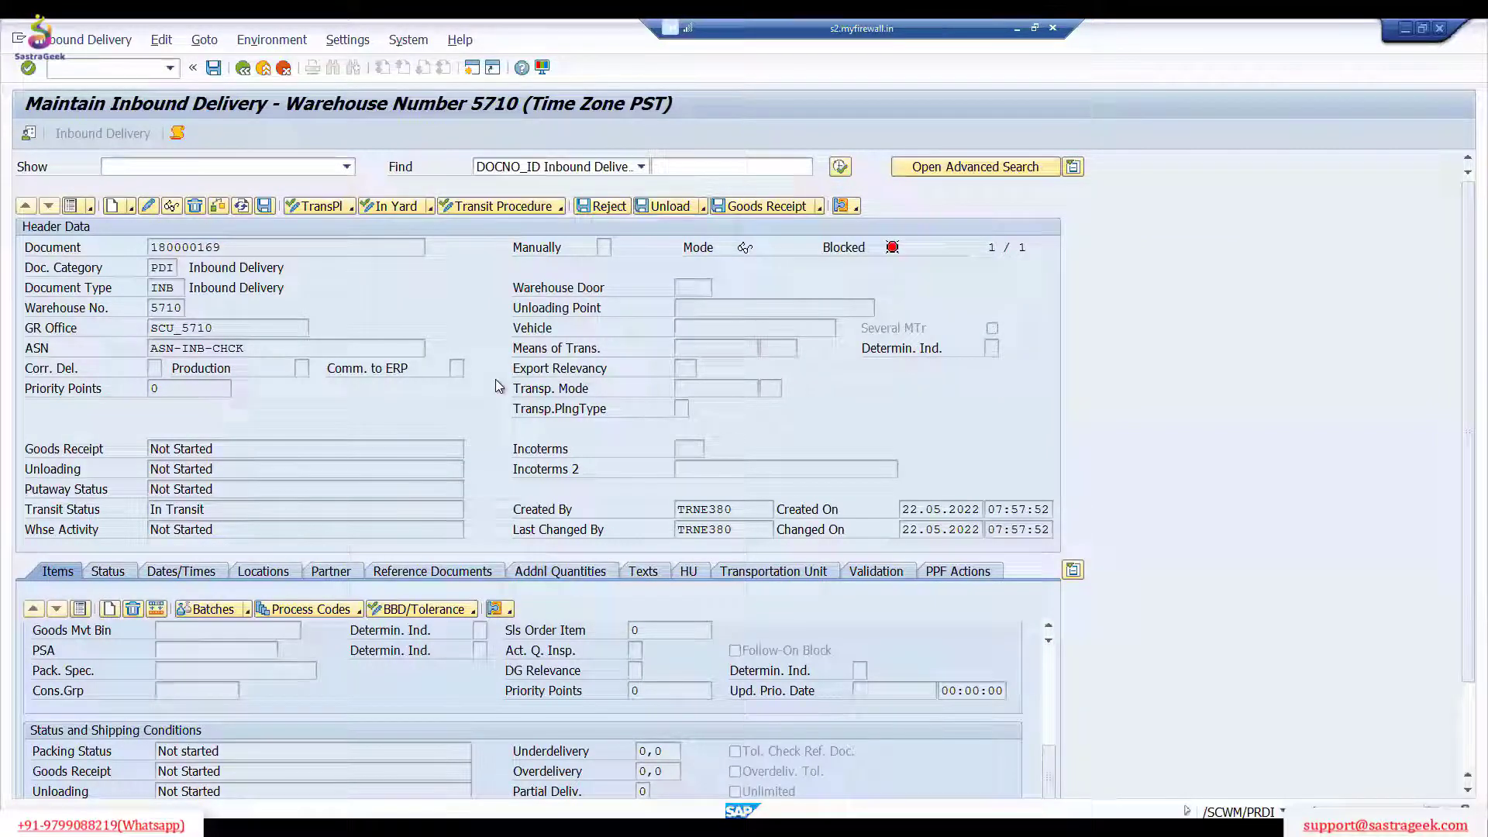
Step: Open a new session and start the warehouse management monitor with transaction /N/SCWM/MON
click(472, 68)
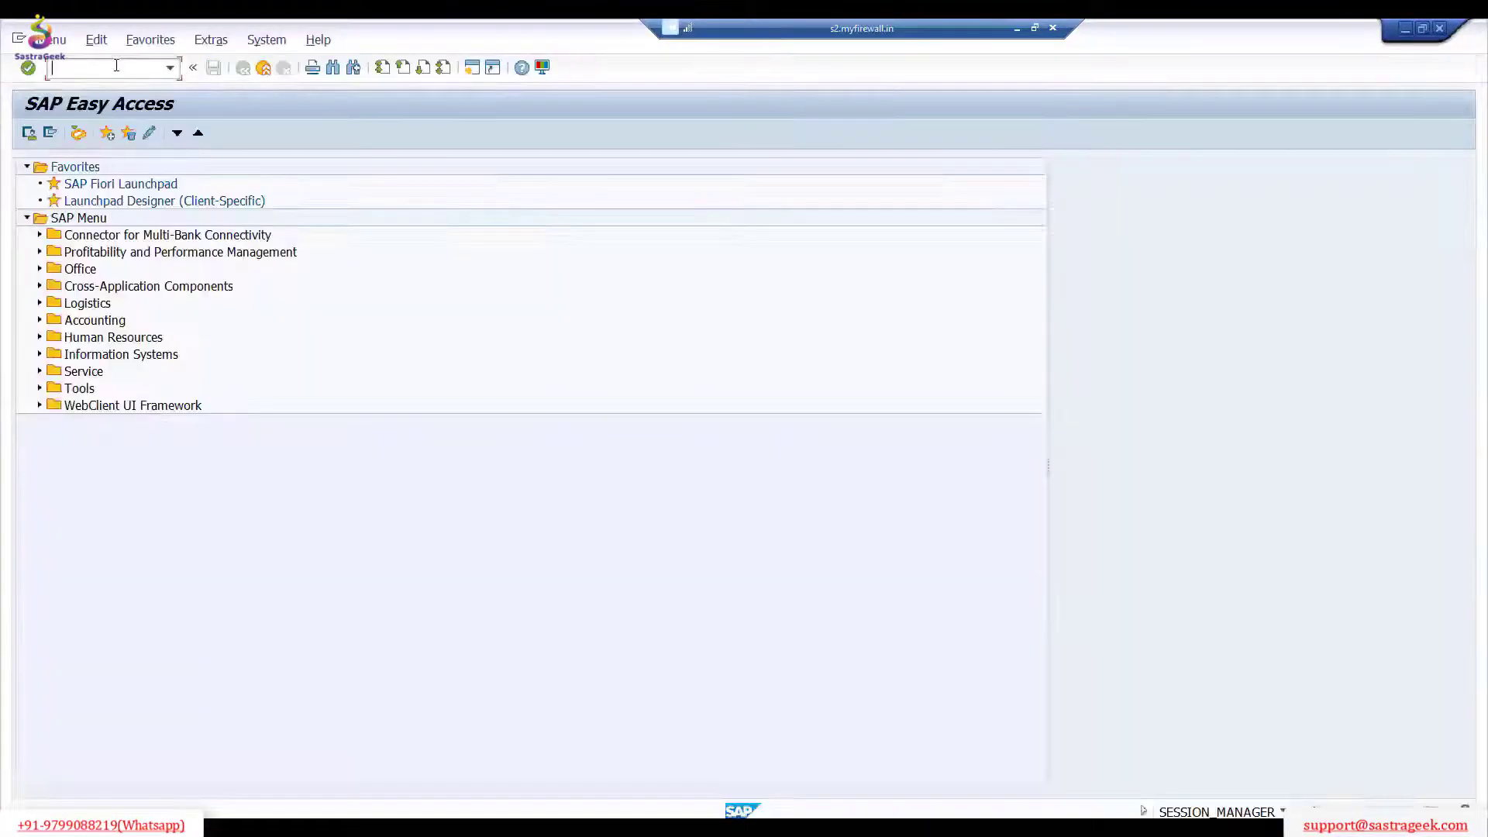
text(/N/SCWM/MON)
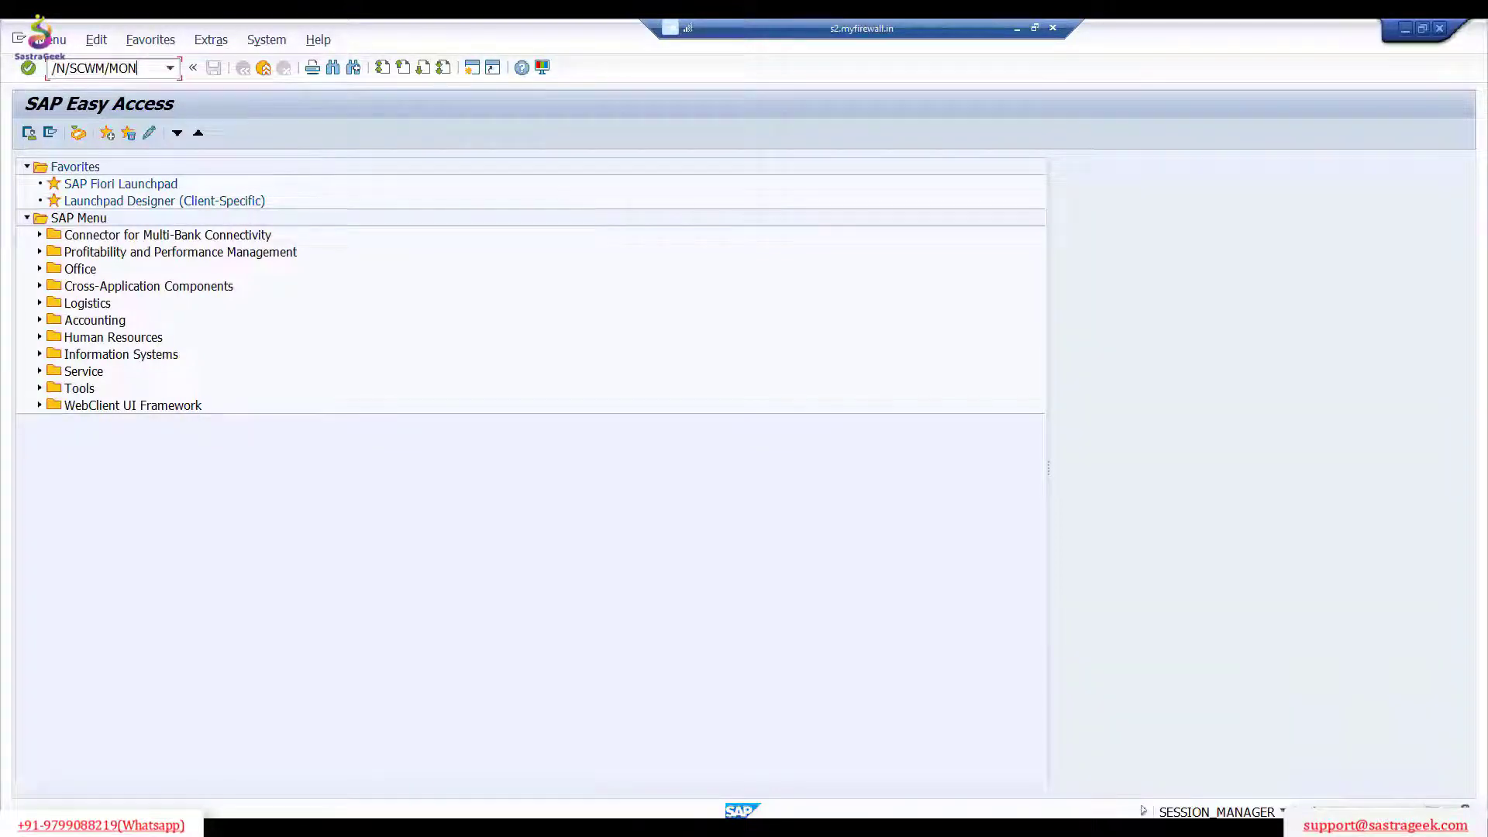
key(Return)
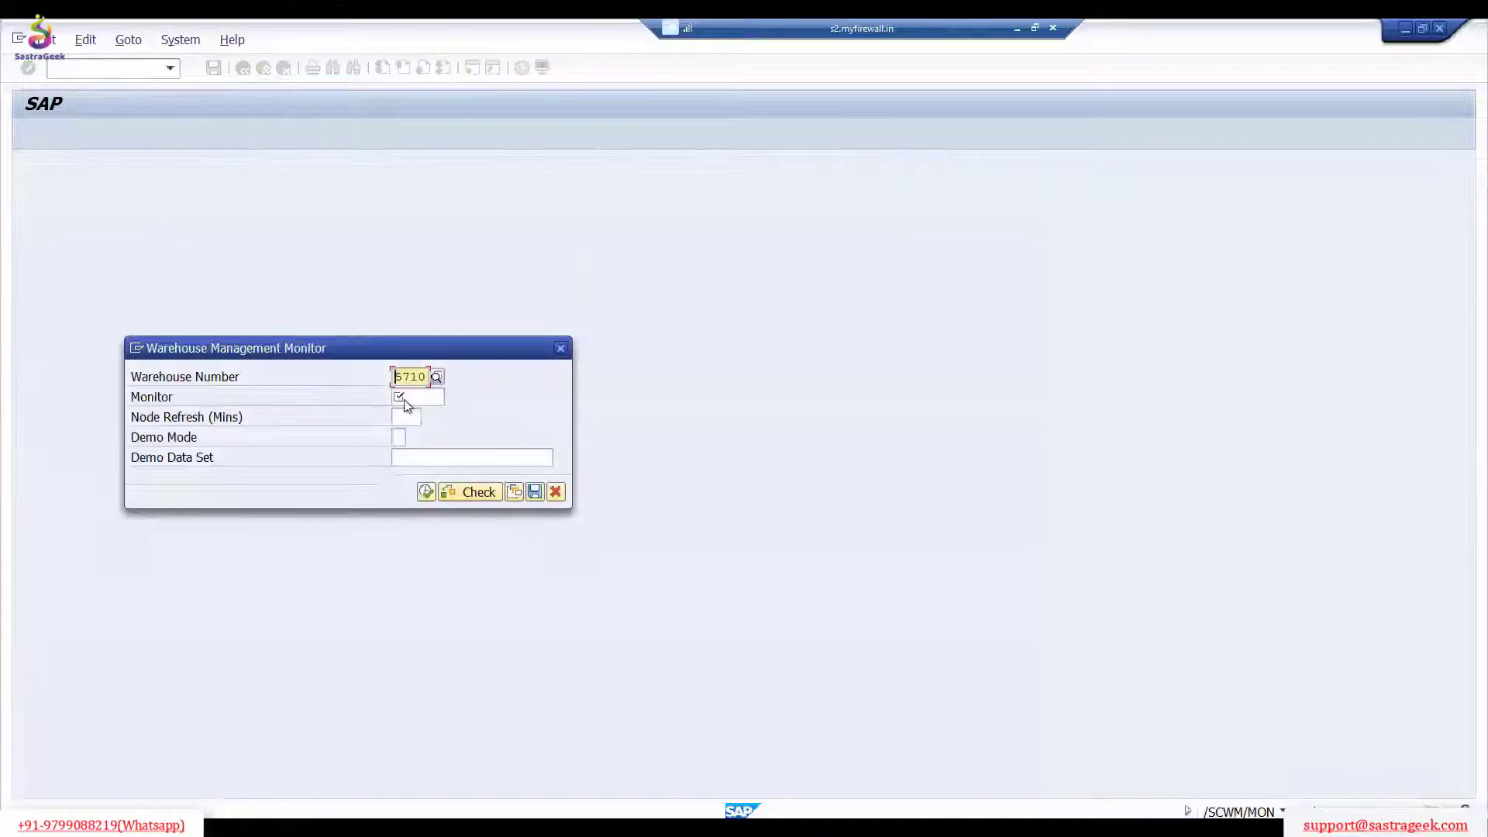
Step: Set the monitor to SAP for warehouse 5710 and open the warehouse management monitor
click(407, 399)
text(SA)
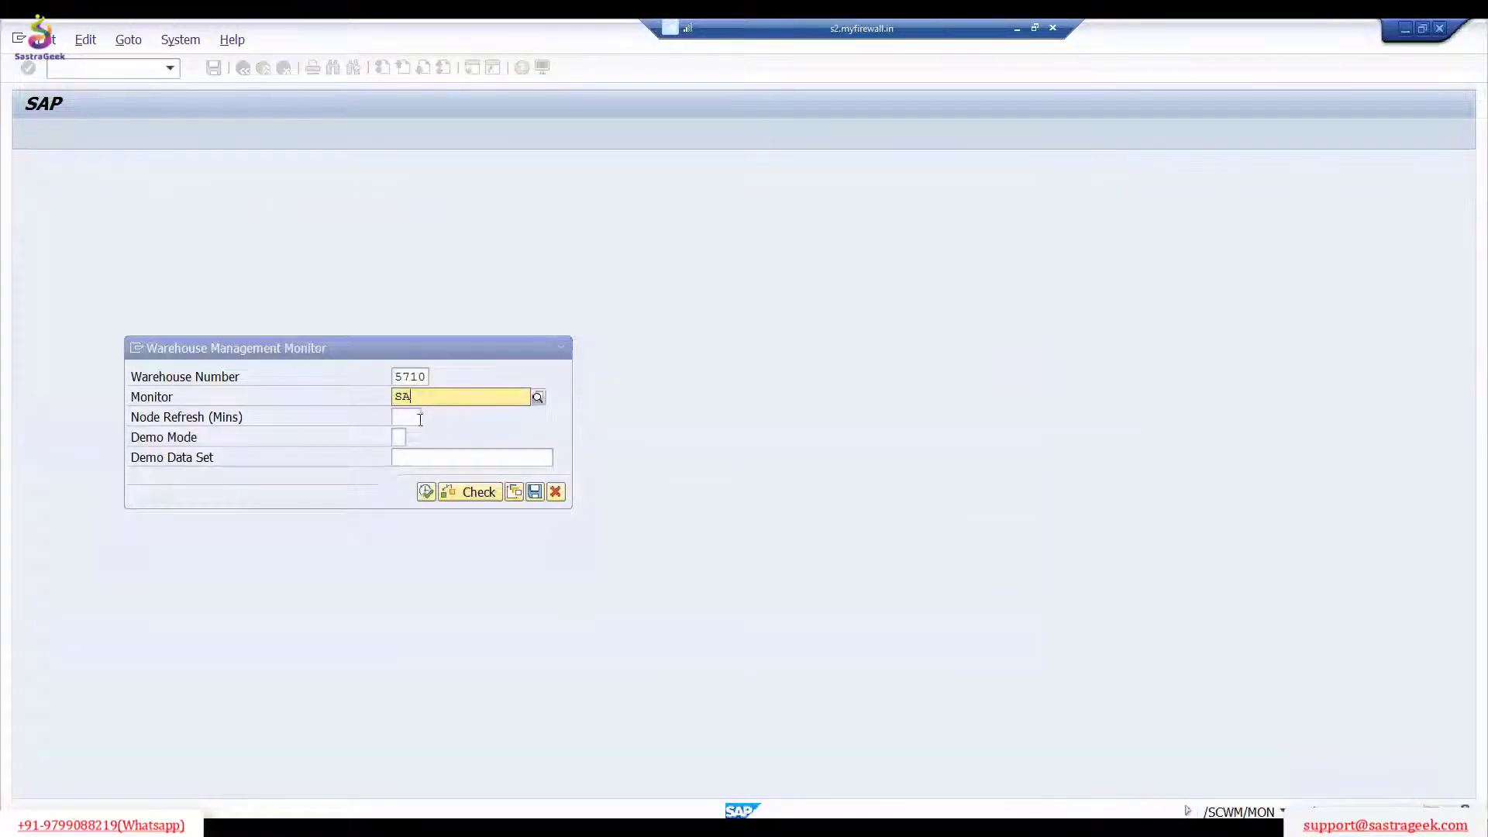
click(416, 433)
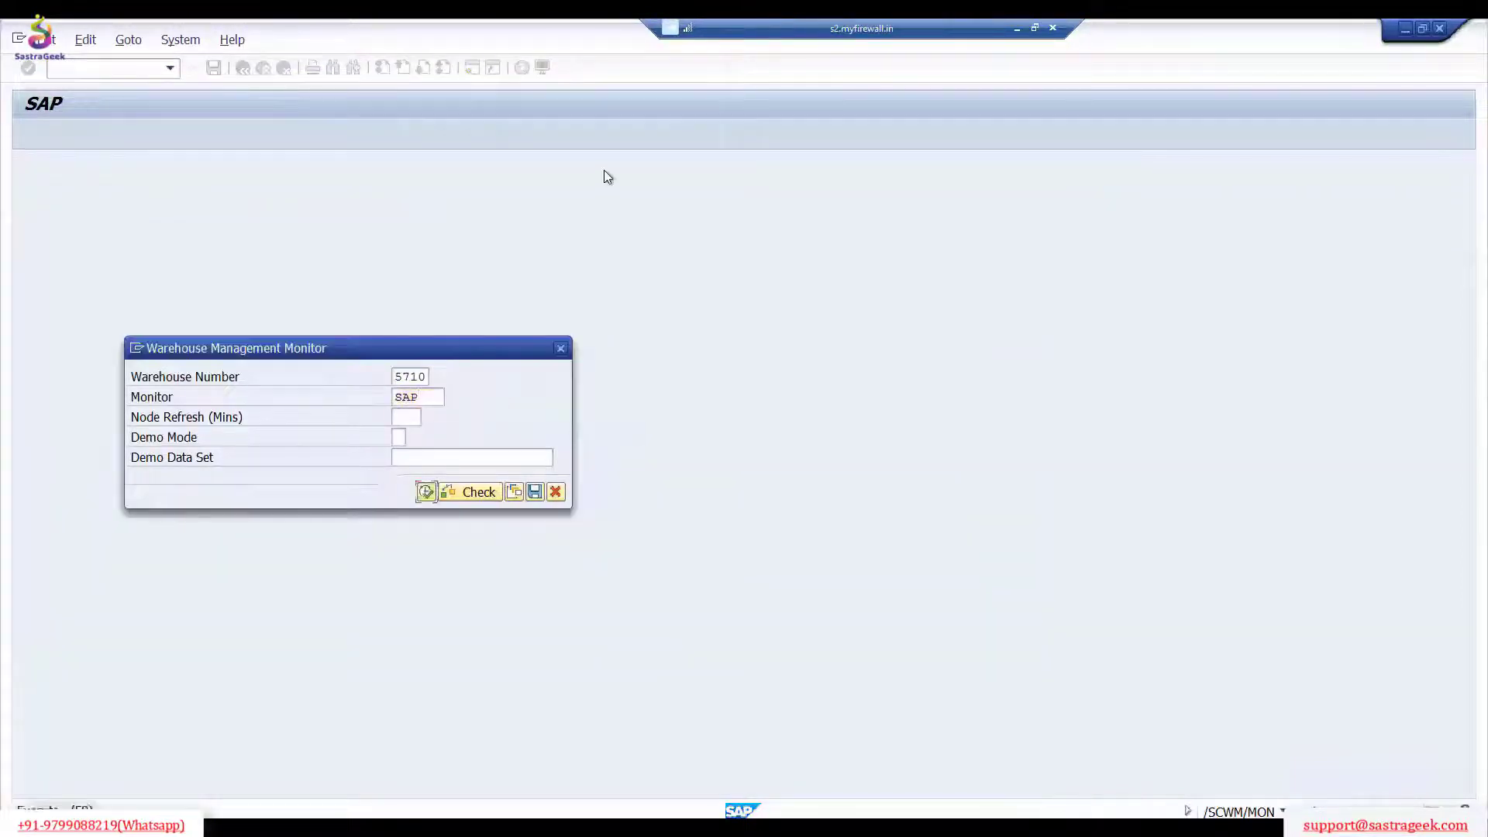
key(Return)
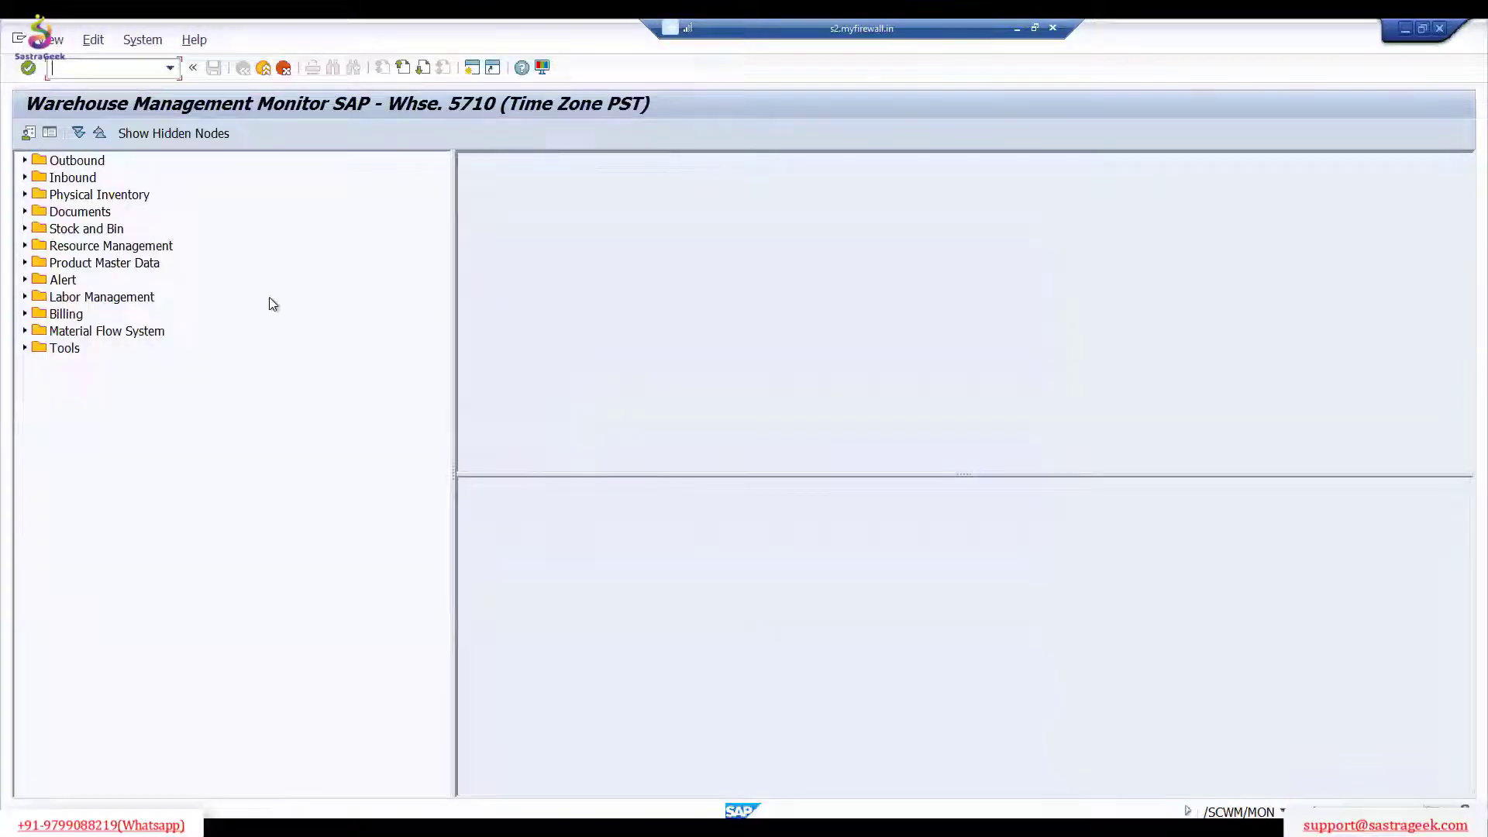
Step: Expand the Outbound, Inbound, Physical Inventory, Documents, and Stock and Bin nodes to review their subnodes
click(24, 161)
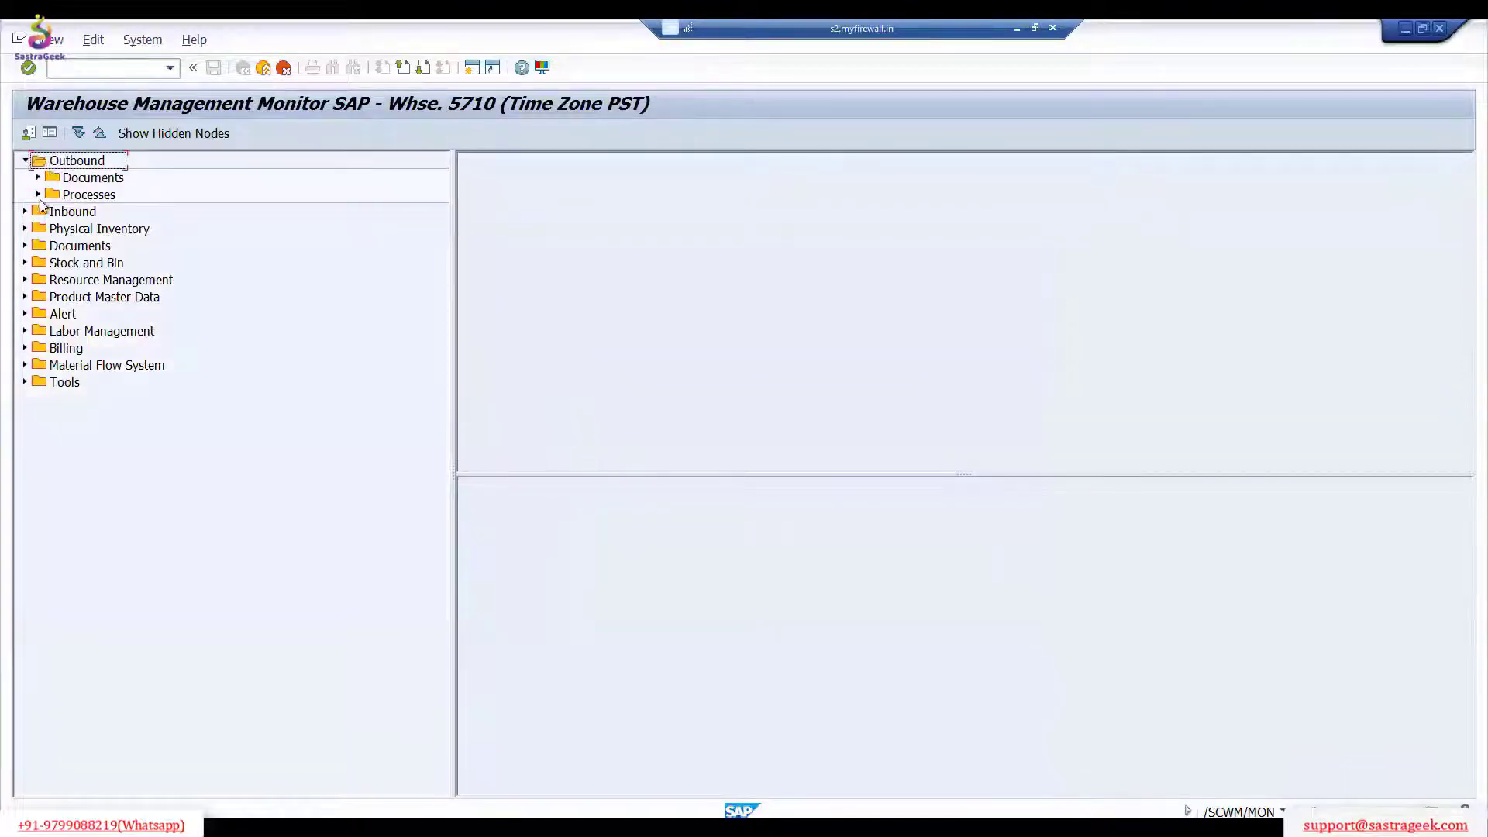
click(24, 212)
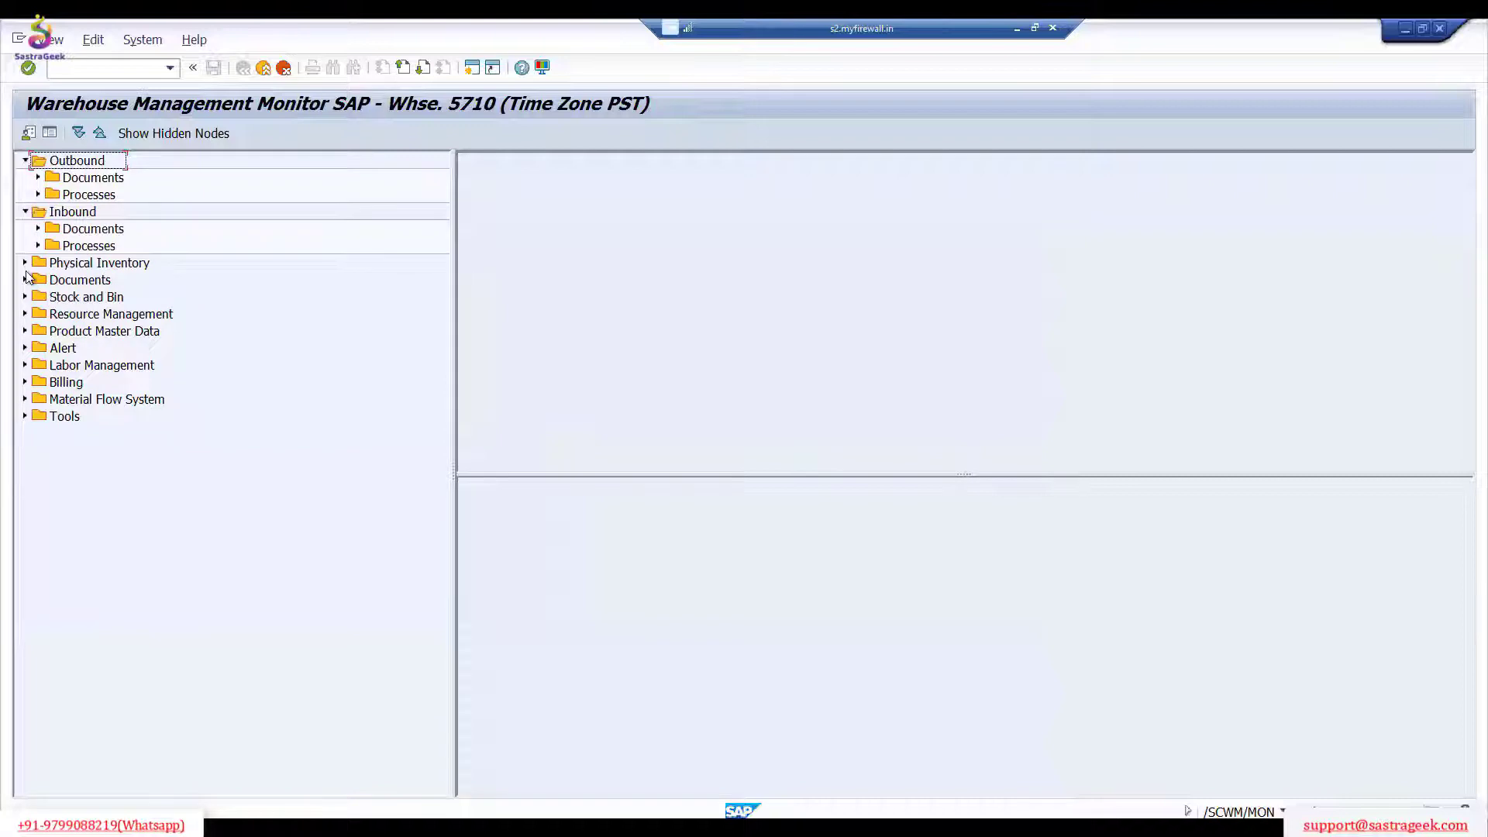
click(23, 264)
click(25, 348)
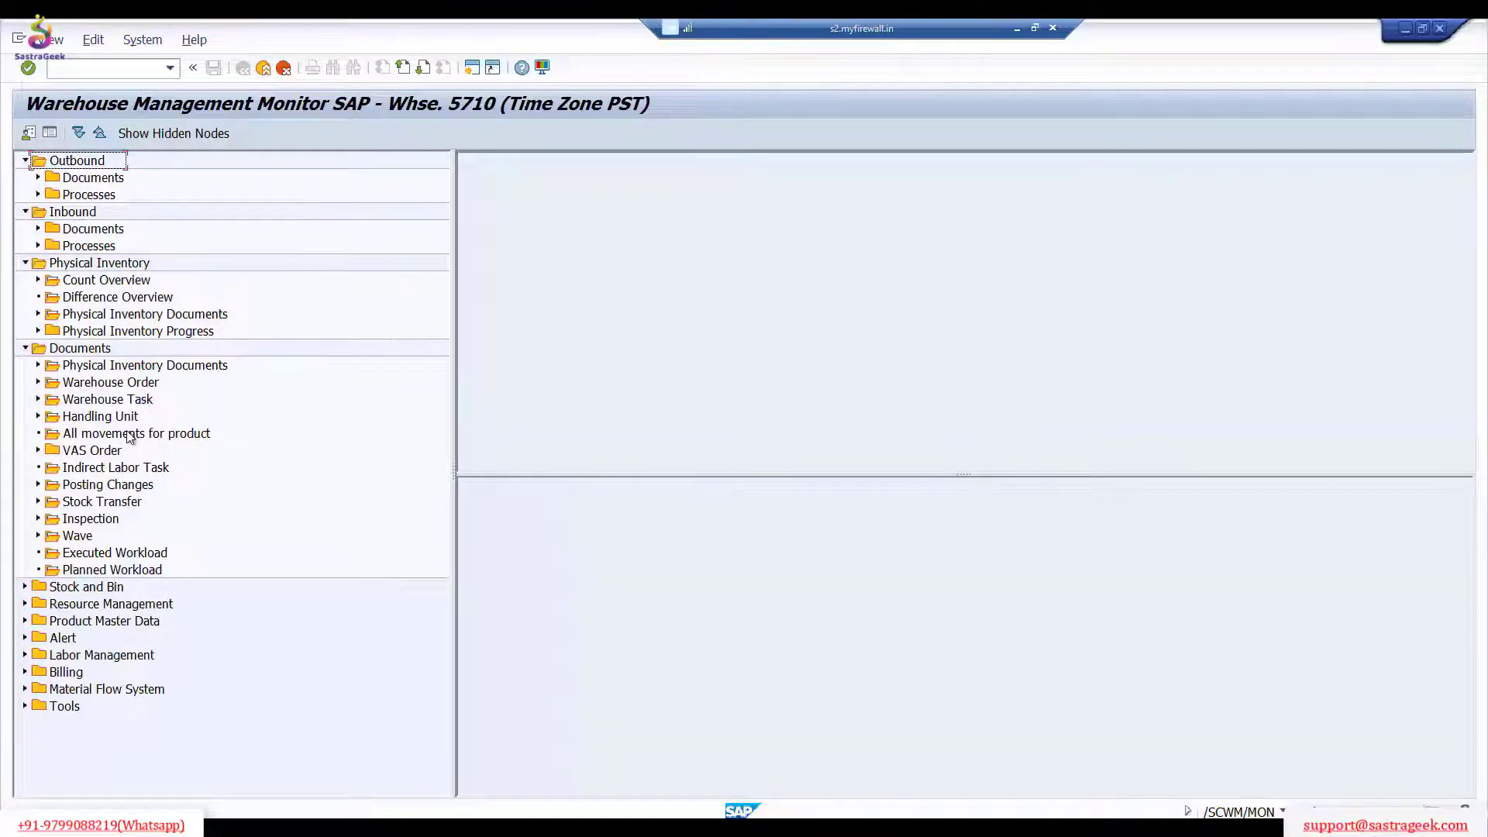
click(25, 587)
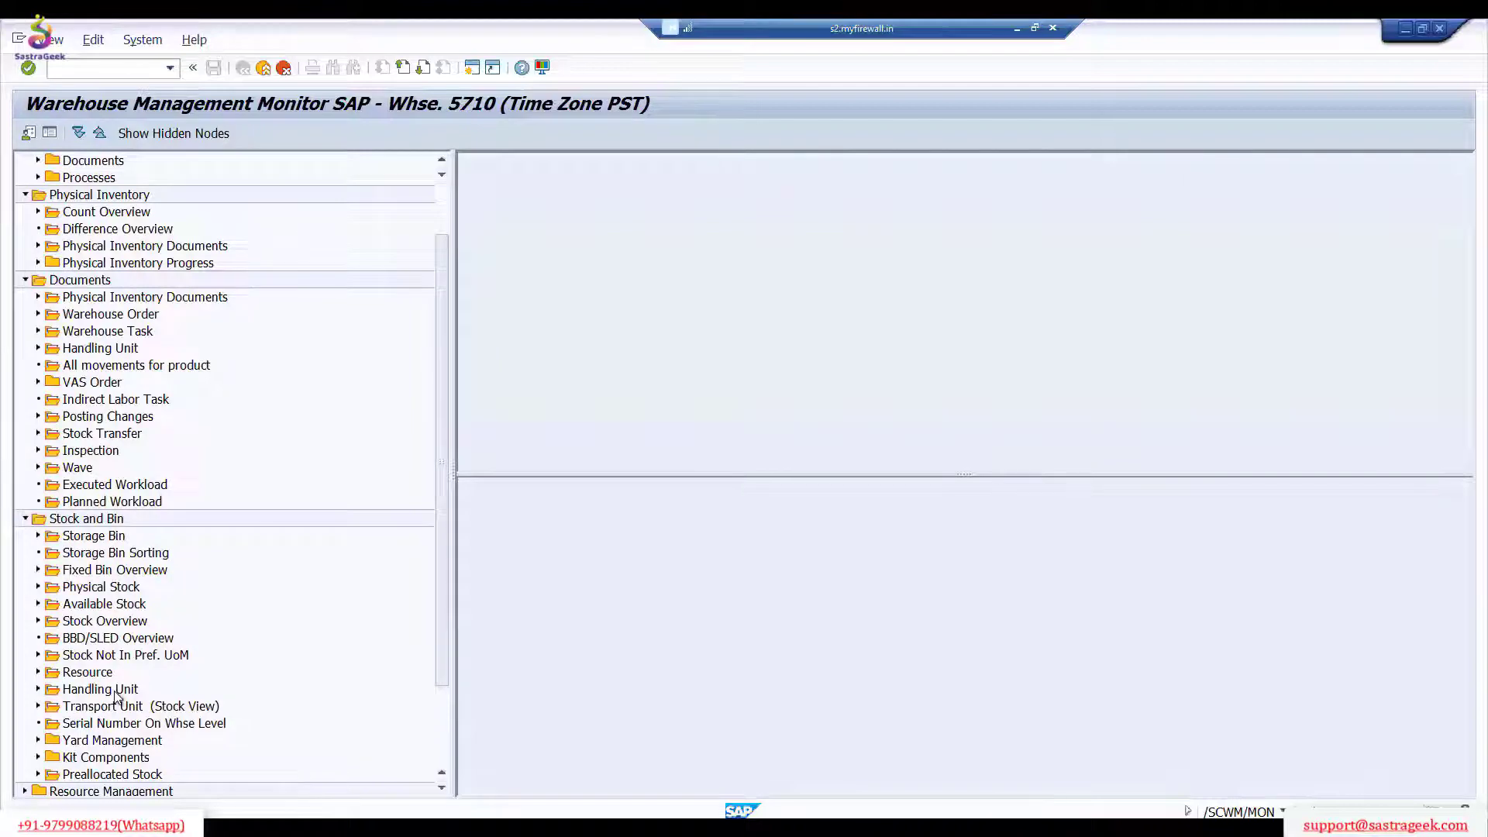
scroll(118, 701, down, 1)
scroll(120, 649, down, 1)
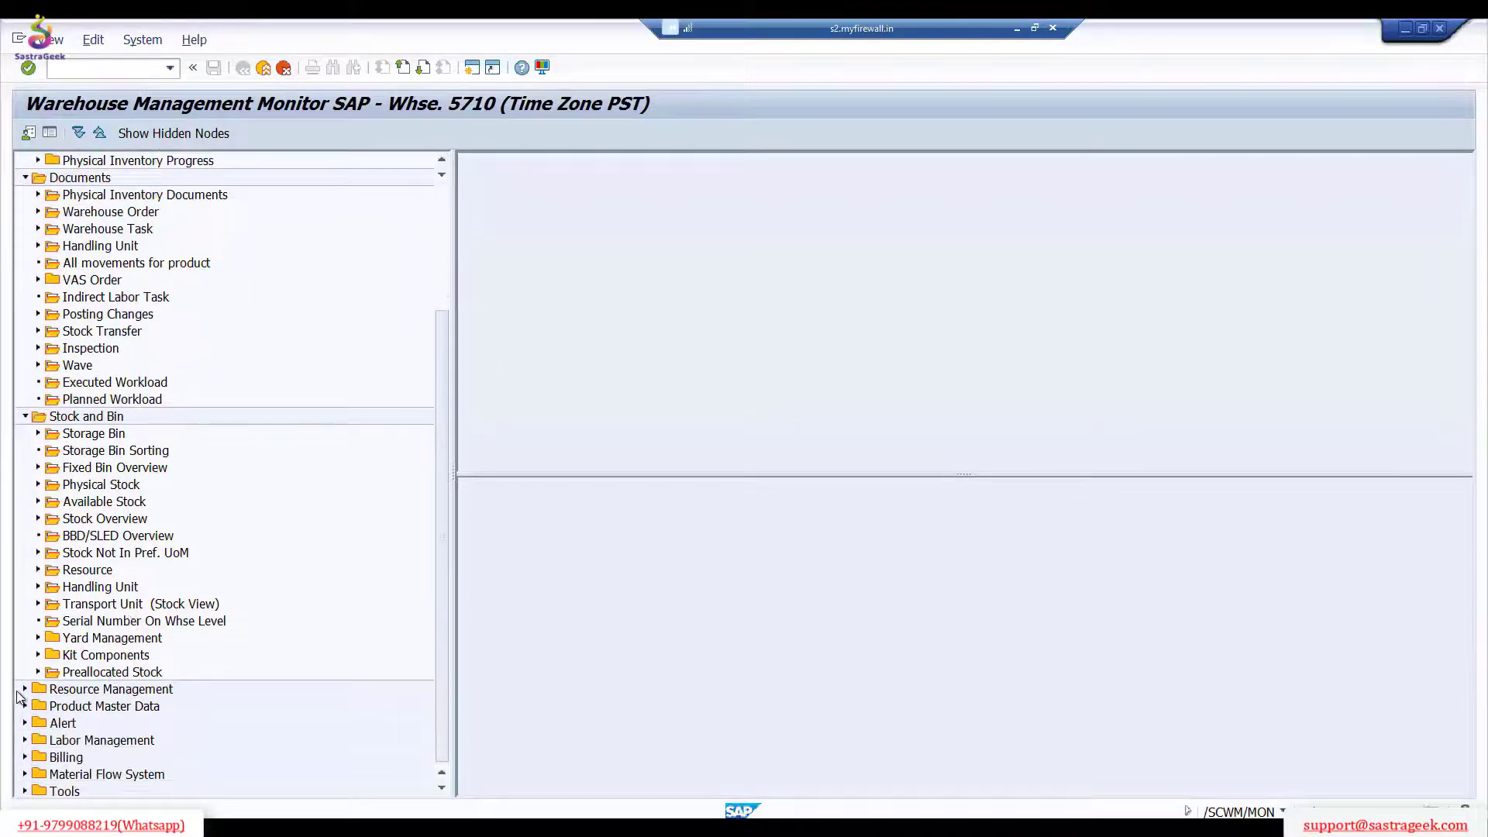